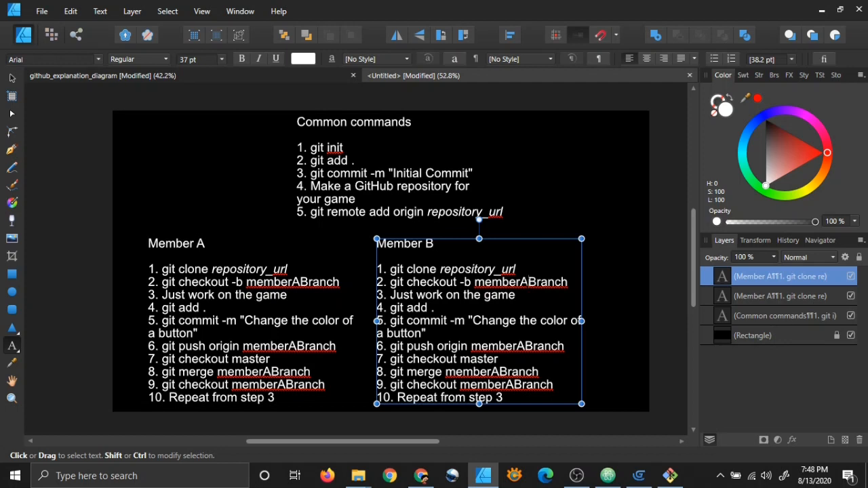
Step: Change every memberABranch to memberBBranch in steps 2, 6, 8 and 9 of the Member B text
key("BackSpace")
type("B")
left_click(528, 347)
key("BackSpace")
type("B")
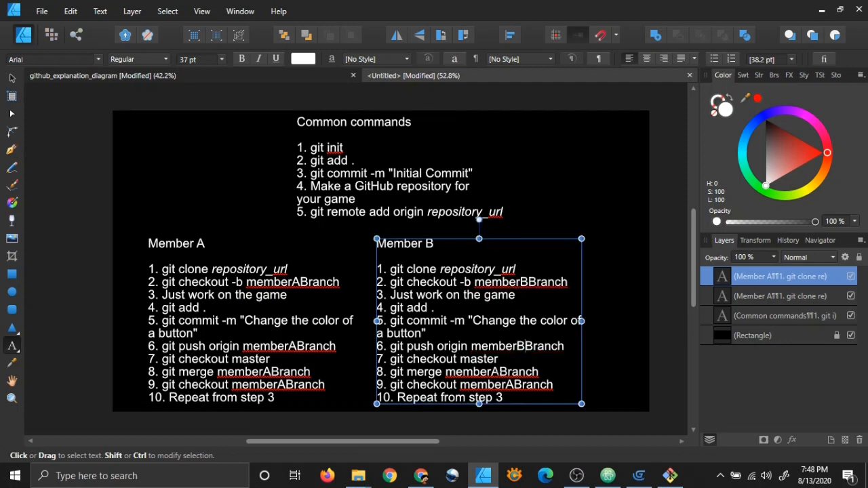
left_click(500, 372)
key("BackSpace")
type("B")
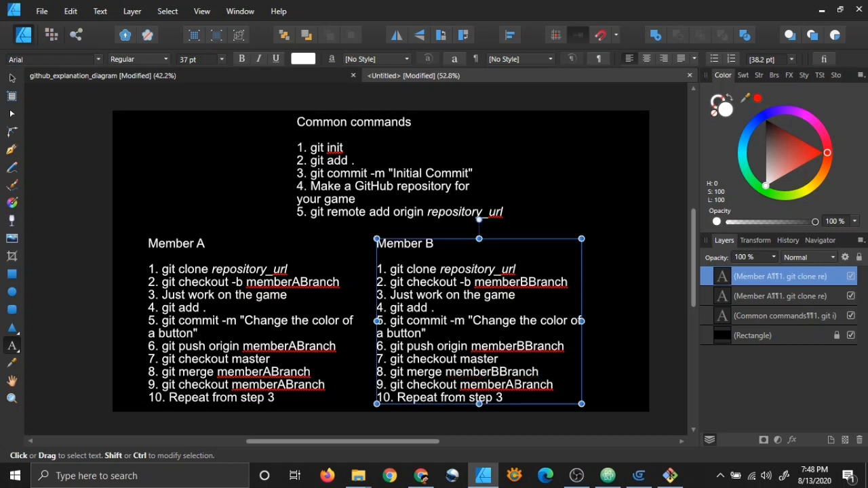
left_click(516, 385)
key("BackSpace")
type("B")
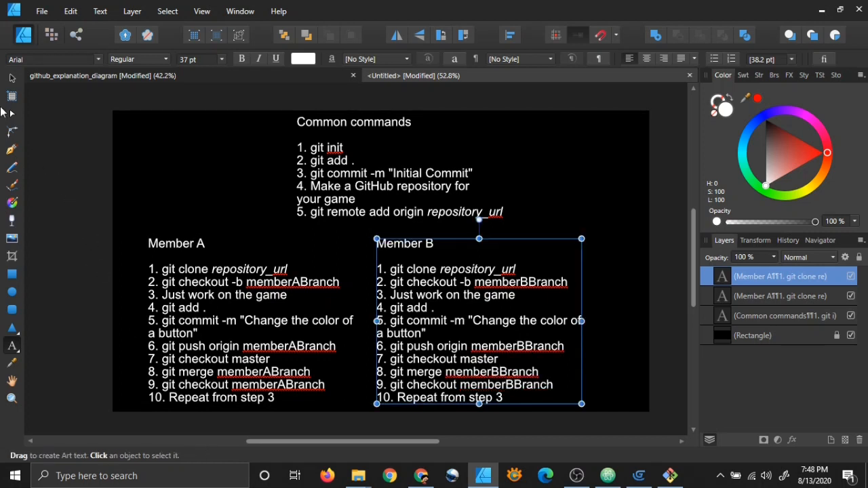
left_click(12, 78)
left_click(670, 270)
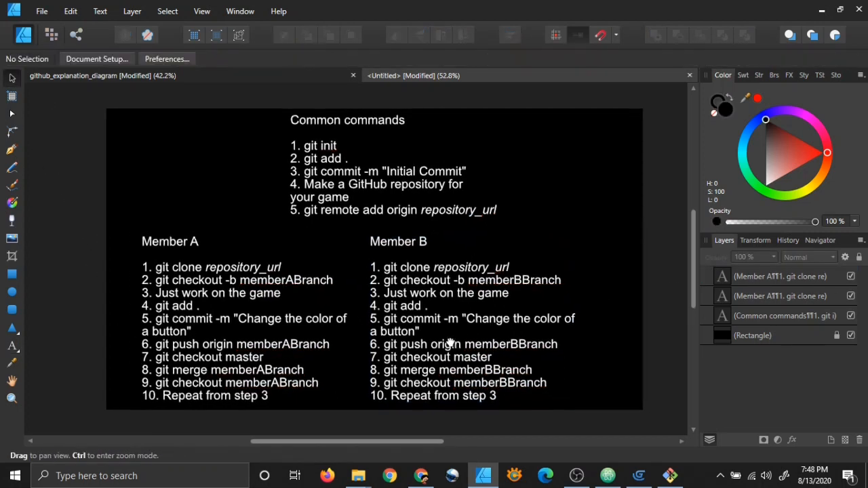
Step: Set the document's page preset to FHD 1080p (1920 x 1080, 16:9)
scroll(395, 331, "down", 1)
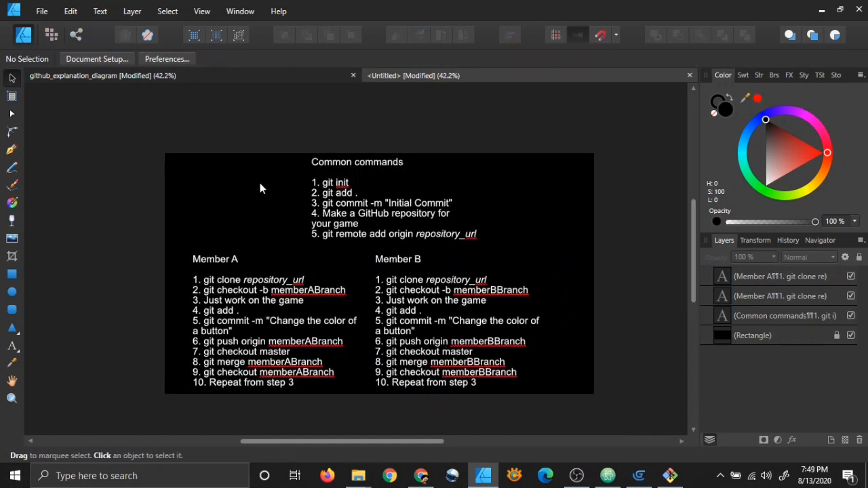
scroll(242, 243, "down", 2)
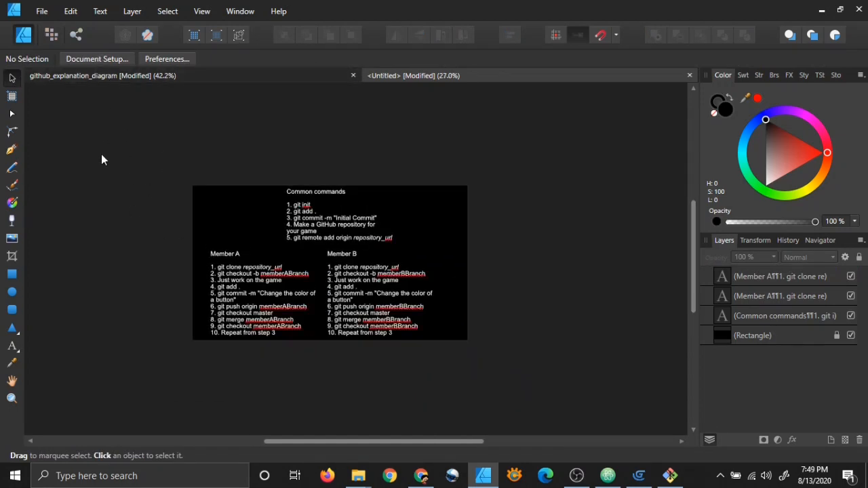
left_click(93, 59)
left_click(464, 133)
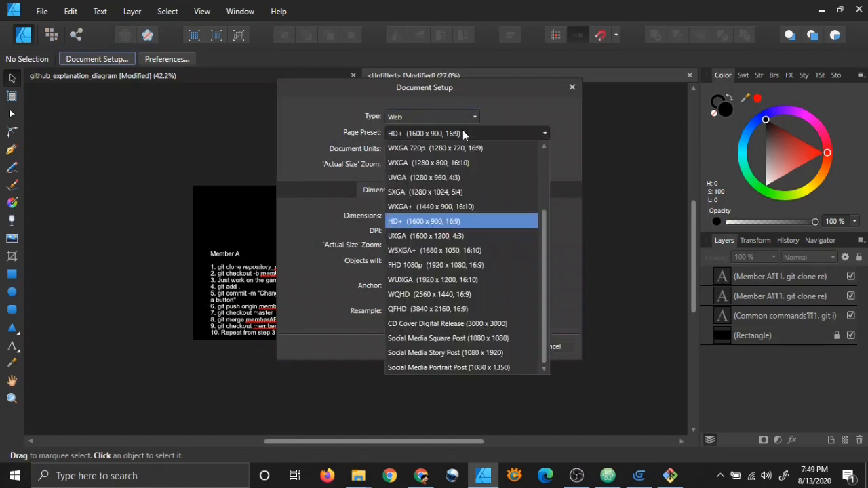
left_click(445, 263)
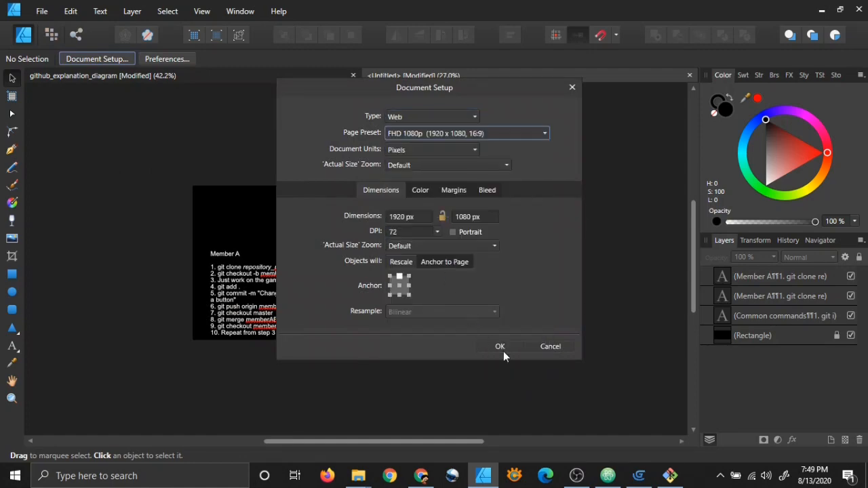
left_click(504, 347)
Step: Unlock the black background rectangle, stretch it to cover the whole page, and lock it again
scroll(483, 337, "down", 1)
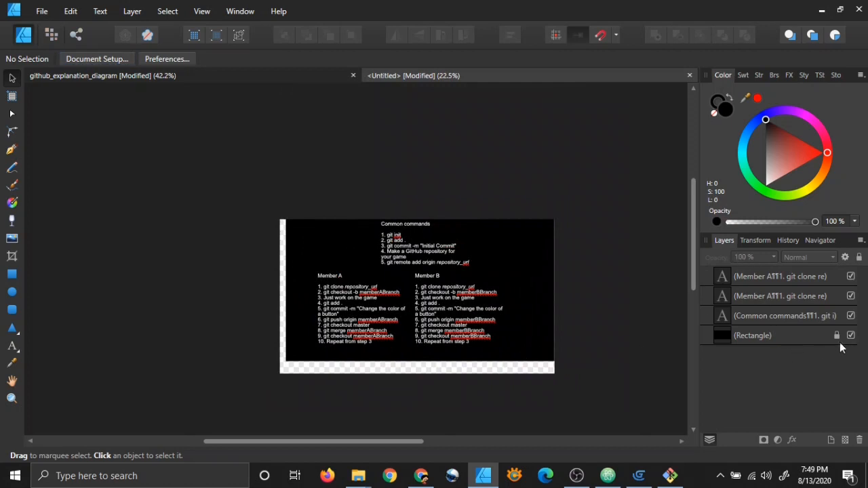
left_click(837, 335)
left_click(483, 363)
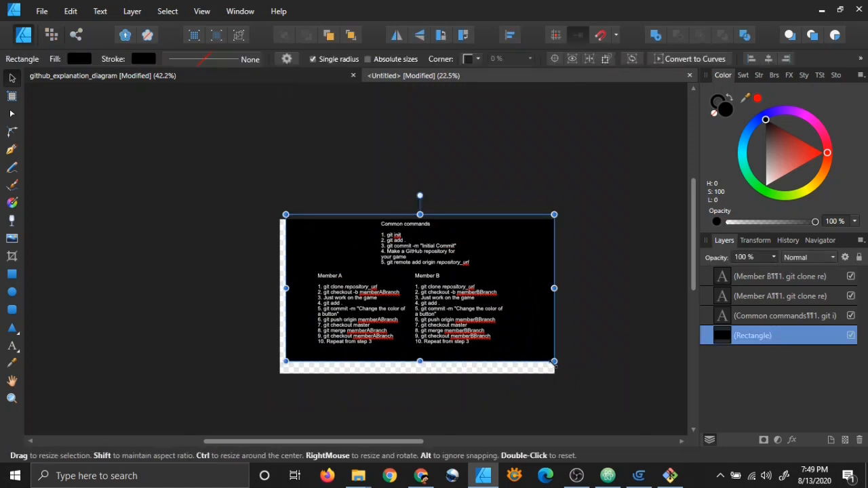
left_click_drag(556, 394, 563, 404)
left_click_drag(285, 404, 250, 405)
left_click(859, 257)
left_click(646, 269)
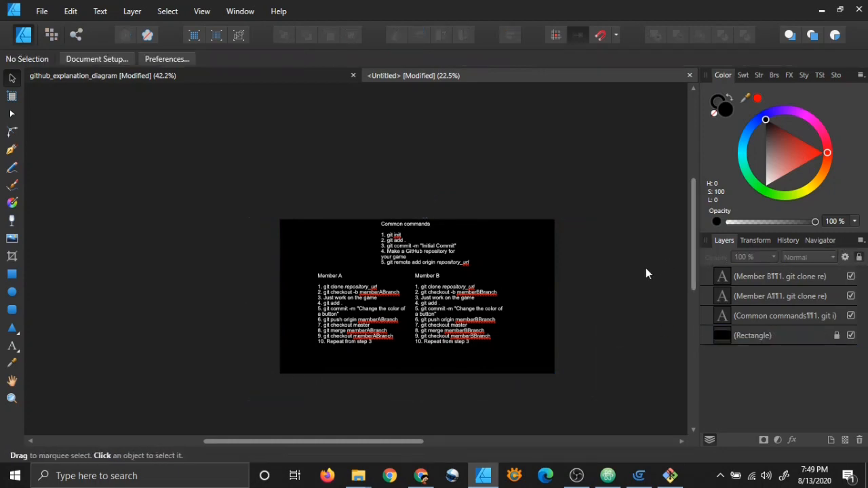
Step: Replace the "Common commands" heading of the upper text block with "Admin"
scroll(488, 377, "up", 2)
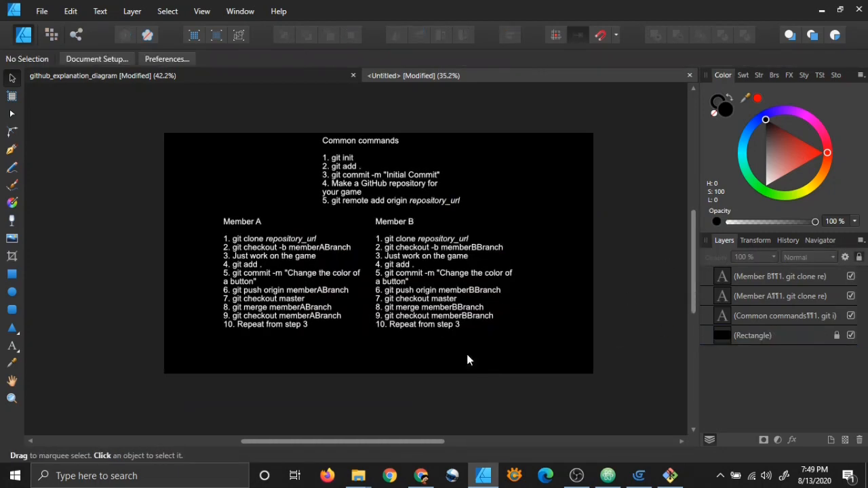
left_click(351, 175)
left_click(19, 348)
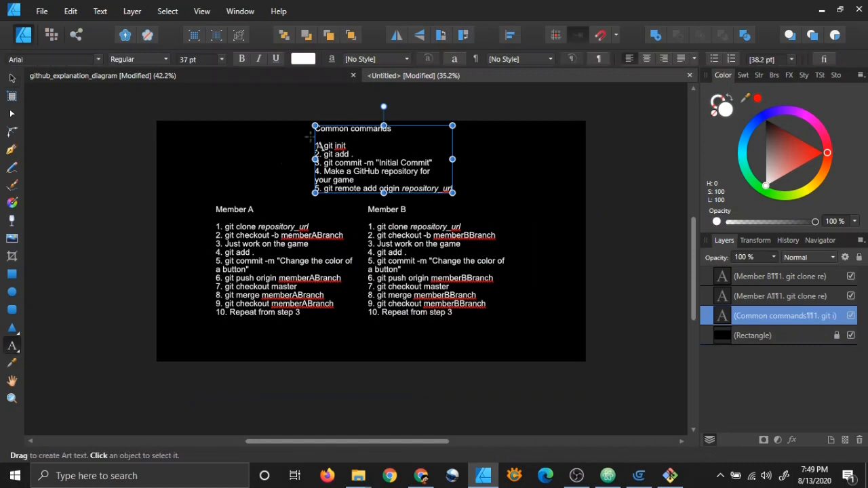
key("BackSpace")
key("BackSpace")
key("BackSpace")
key("BackSpace")
key("BackSpace")
key("BackSpace")
key("BackSpace")
key("BackSpace")
key("BackSpace")
key("BackSpace")
key("BackSpace")
key("BackSpace")
key("BackSpace")
key("BackSpace")
key("BackSpace")
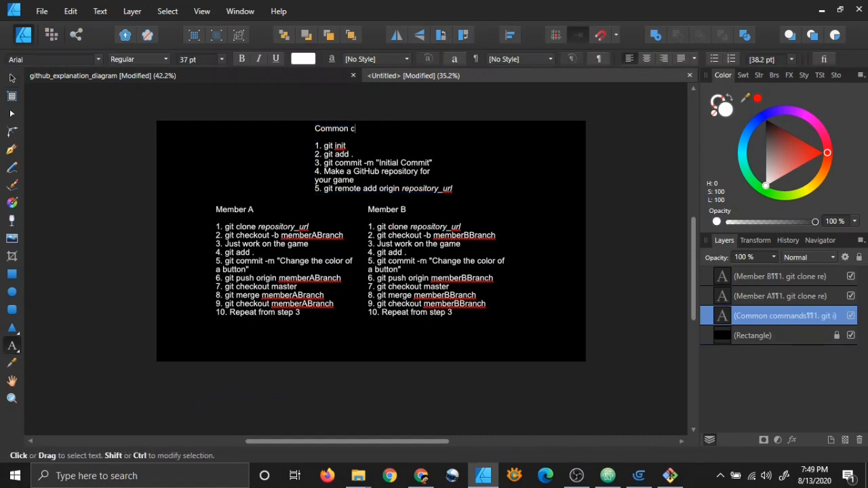
type("Admin")
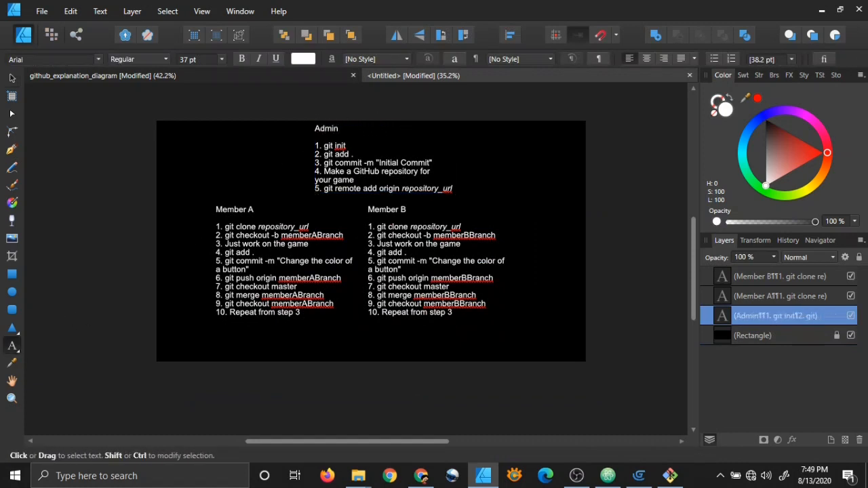
key("Escape")
Step: Duplicate the Admin text block and place the copy below the Member A and Member B lists
left_click(12, 79)
left_click(84, 241)
left_click(350, 178)
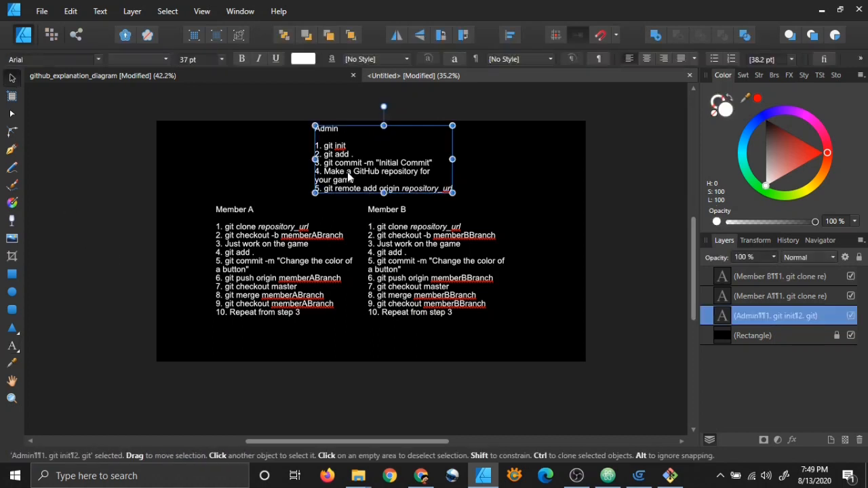
left_click_drag(350, 178, 350, 384)
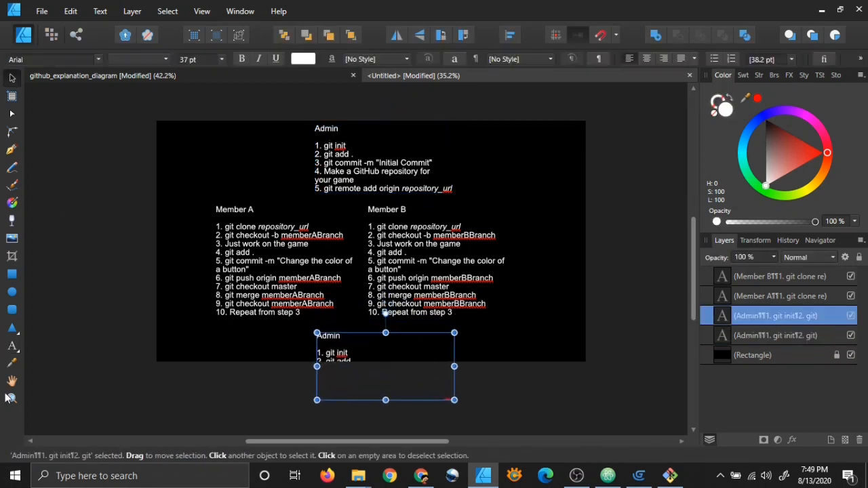
left_click(131, 375)
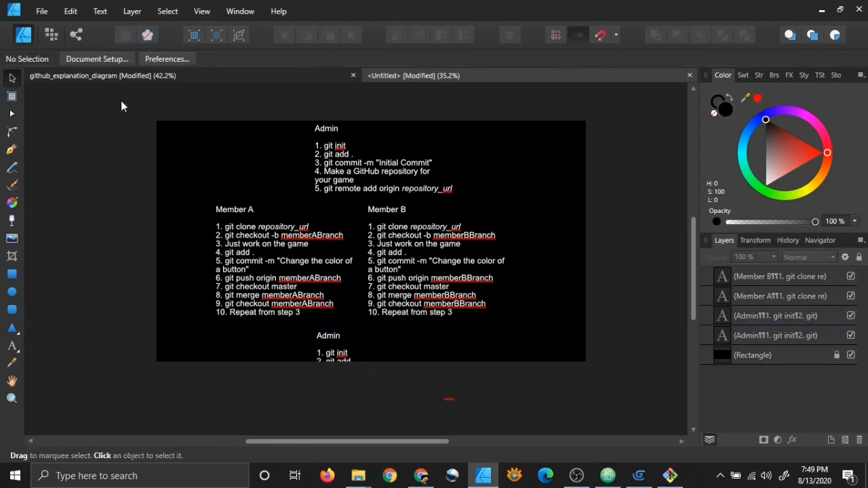
Step: Set the document's page preset to WUXGA (1920 x 1200, 16:10)
left_click(107, 60)
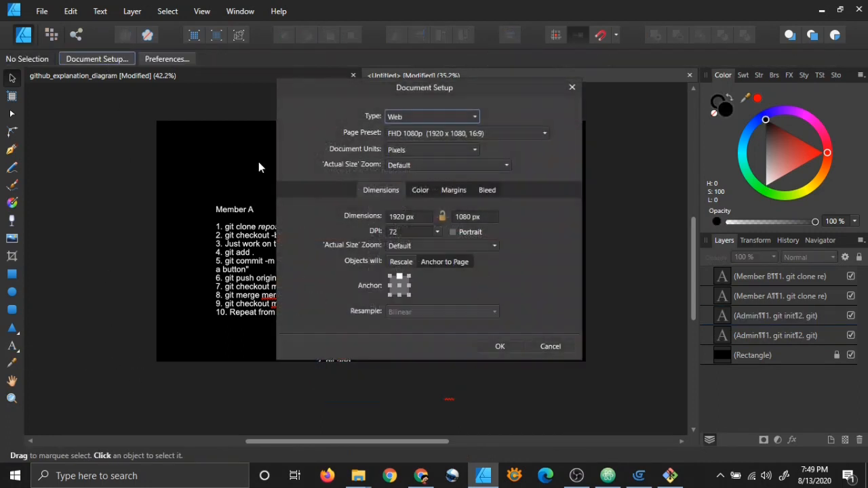
left_click(521, 134)
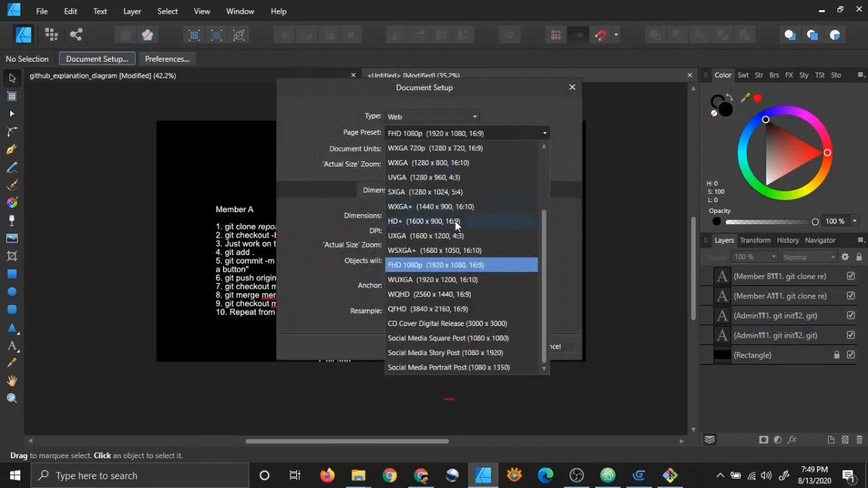
left_click(444, 280)
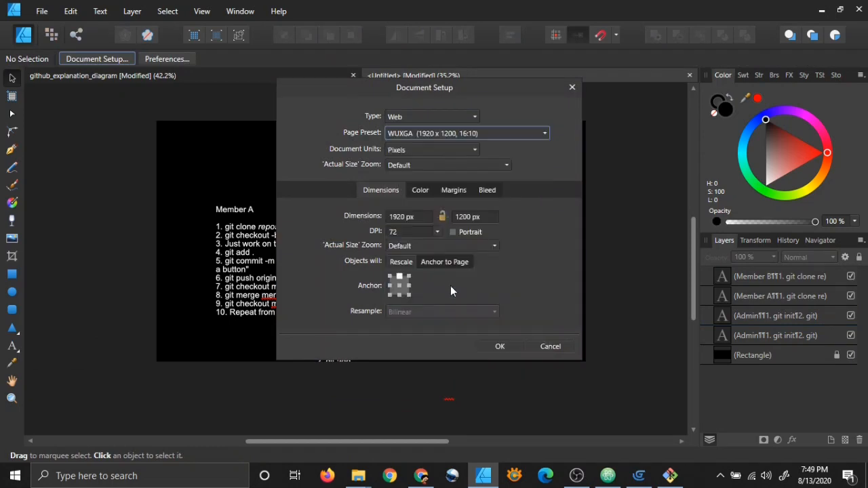
left_click(507, 343)
scroll(508, 344, "down", 1)
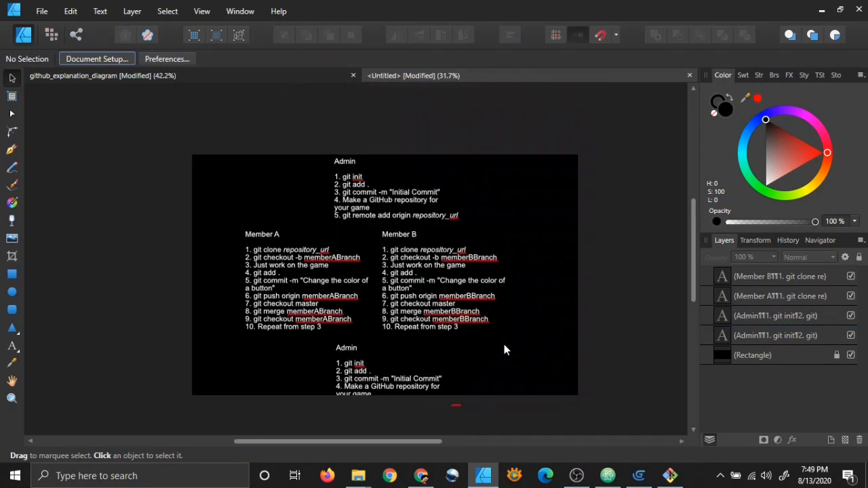
Step: Delete the copied commands from the lower Admin text block, leaving only the heading and the first list number
left_click_drag(505, 346, 480, 321)
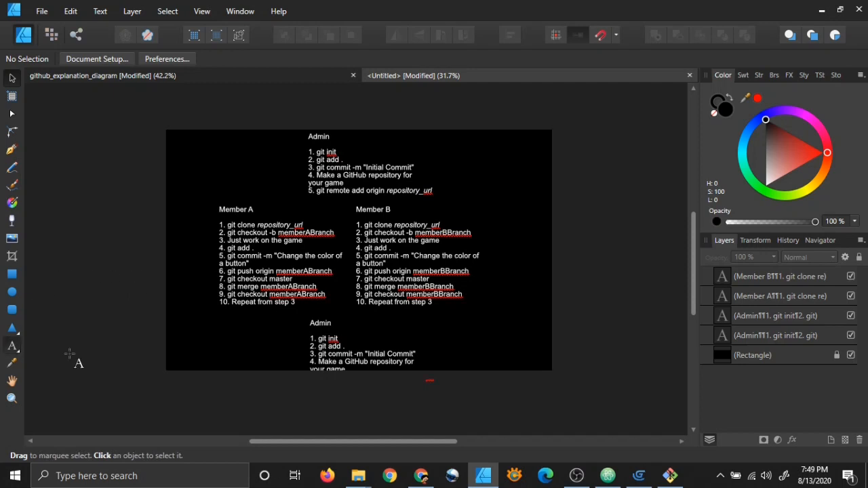
left_click(11, 345)
left_click(346, 370)
key("BackSpace")
key("BackSpace")
key("BackSpace")
key("BackSpace")
key("BackSpace")
key("BackSpace")
key("BackSpace")
key("BackSpace")
key("BackSpace")
key("BackSpace")
key("BackSpace")
key("BackSpace")
key("BackSpace")
key("BackSpace")
key("BackSpace")
key("BackSpace")
key("BackSpace")
key("BackSpace")
key("BackSpace")
key("BackSpace")
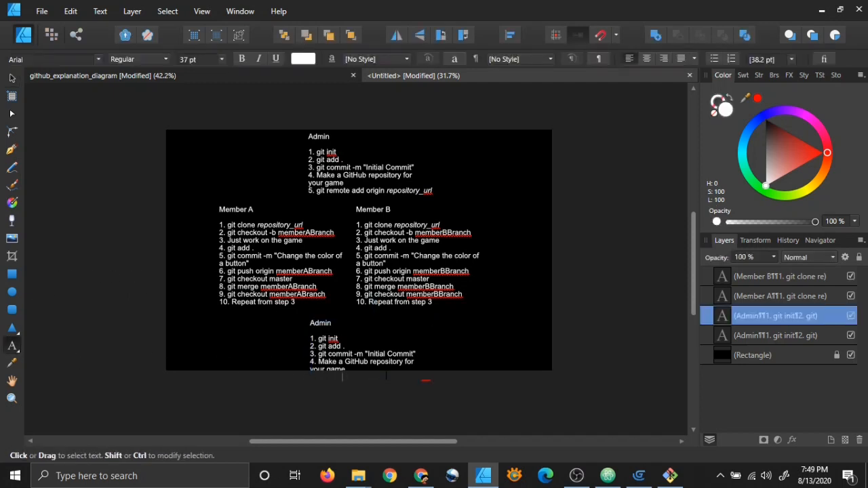
key("BackSpace")
key("BackSpace")
key("BackSpace")
key("BackSpace")
key("BackSpace")
key("BackSpace")
key("BackSpace")
key("BackSpace")
key("BackSpace")
key("BackSpace")
key("BackSpace")
key("BackSpace")
key("BackSpace")
key("BackSpace")
key("BackSpace")
key("BackSpace")
key("BackSpace")
key("BackSpace")
key("BackSpace")
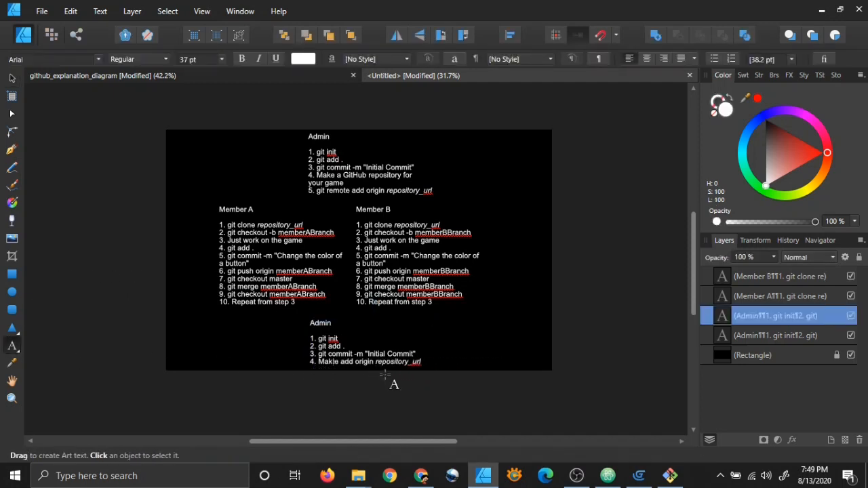
key("Delete")
key("Delete")
key("Delete")
key("Delete")
key("Delete")
key("Delete")
key("Delete")
key("Delete")
key("Delete")
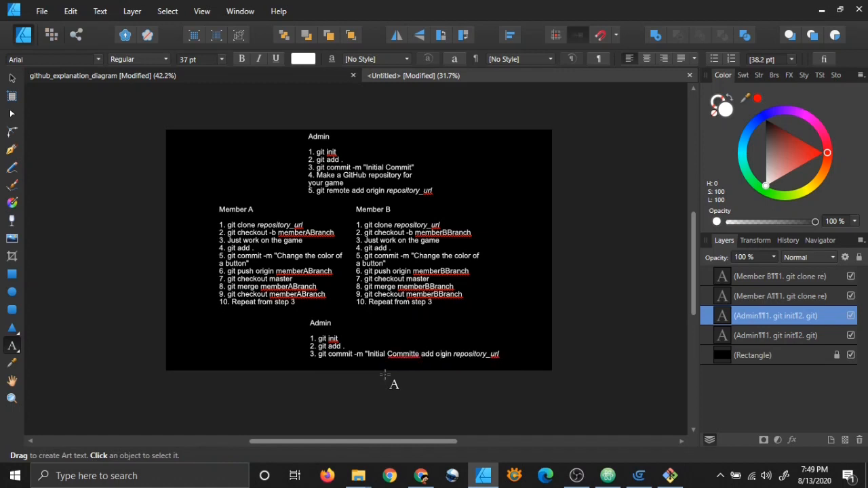
key("BackSpace")
key("BackSpace")
key("BackSpace")
key("BackSpace")
key("BackSpace")
key("BackSpace")
key("BackSpace")
key("BackSpace")
key("BackSpace")
key("BackSpace")
key("BackSpace")
key("BackSpace")
key("BackSpace")
key("BackSpace")
key("BackSpace")
key("BackSpace")
key("BackSpace")
key("BackSpace")
key("BackSpace")
key("BackSpace")
key("BackSpace")
key("BackSpace")
key("BackSpace")
key("BackSpace")
key("BackSpace")
key("BackSpace")
key("BackSpace")
key("BackSpace")
key("BackSpace")
key("BackSpace")
key("BackSpace")
key("BackSpace")
key("BackSpace")
key("BackSpace")
key("BackSpace")
key("BackSpace")
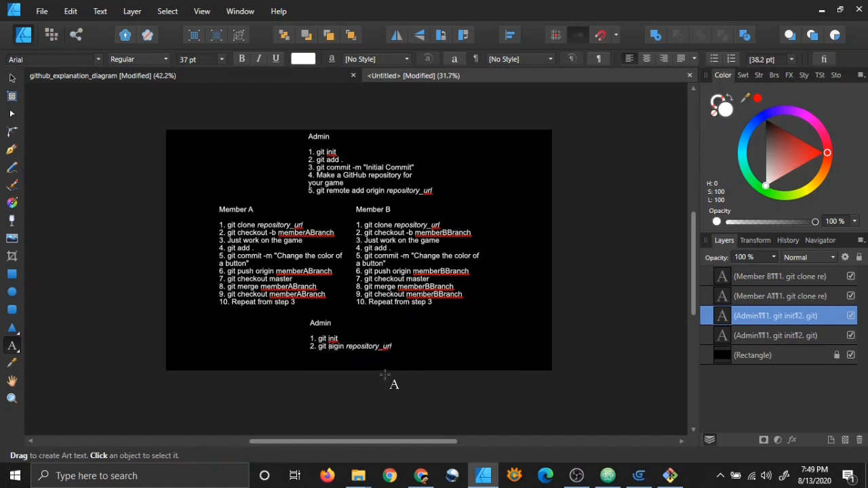
key("End")
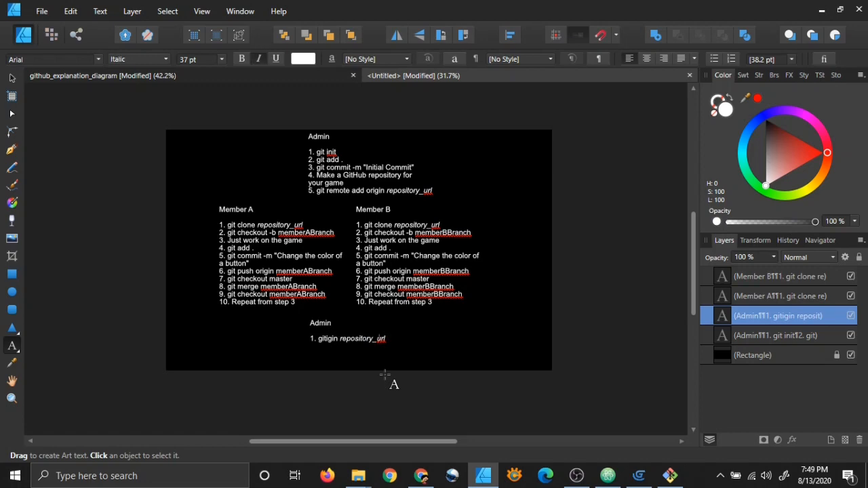
key("BackSpace")
key("BackSpace")
key("BackSpace")
key("BackSpace")
key("BackSpace")
key("BackSpace")
key("BackSpace")
key("BackSpace")
key("BackSpace")
key("BackSpace")
key("BackSpace")
key("BackSpace")
key("BackSpace")
key("BackSpace")
key("BackSpace")
key("BackSpace")
key("BackSpace")
key("BackSpace")
key("BackSpace")
key("BackSpace")
key("BackSpace")
key("BackSpace")
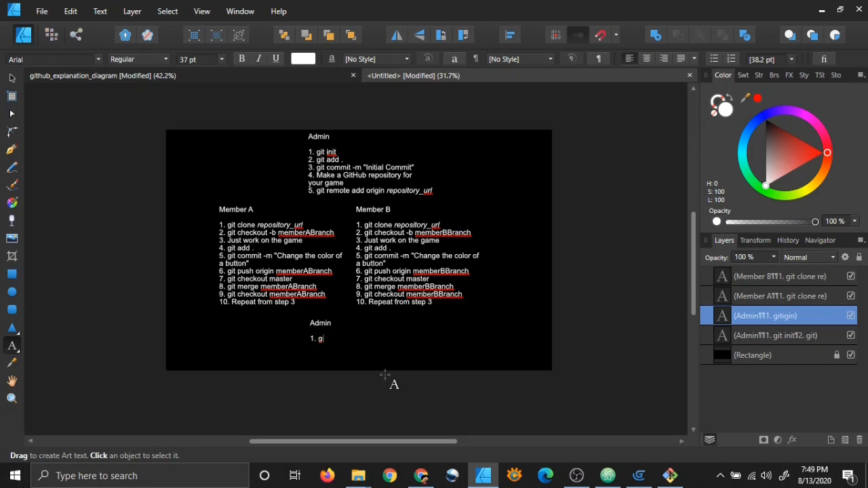
key("Escape")
scroll(404, 356, "up", 2, "ctrl")
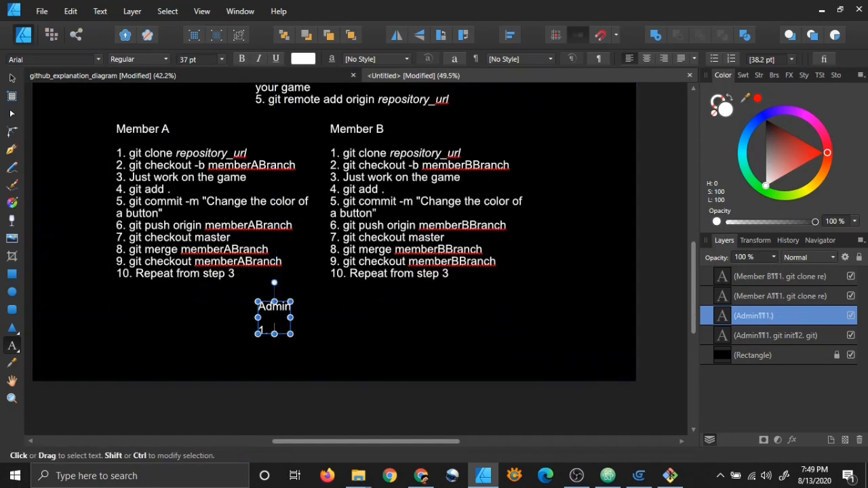
left_click(12, 78)
scroll(330, 231, "down", 2)
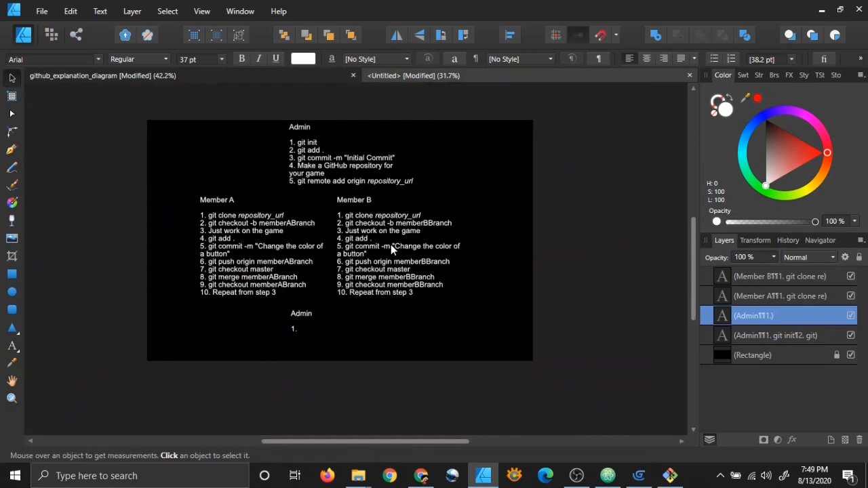
left_click_drag(395, 239, 437, 249)
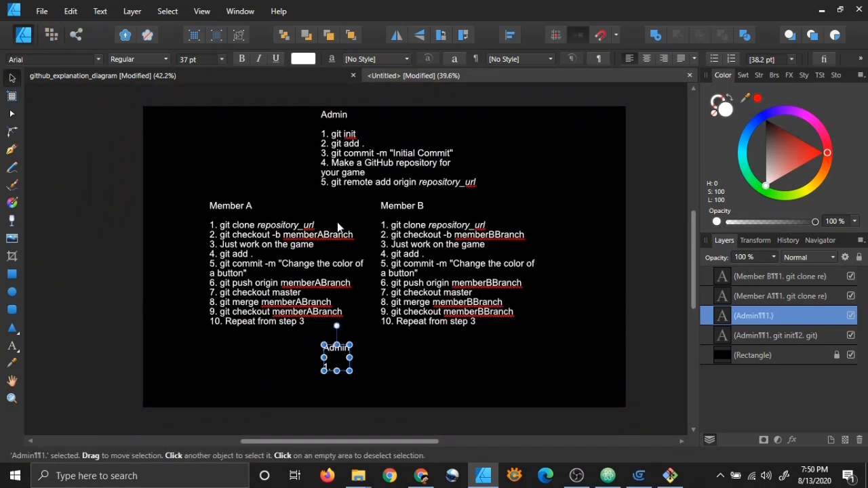
left_click(15, 348)
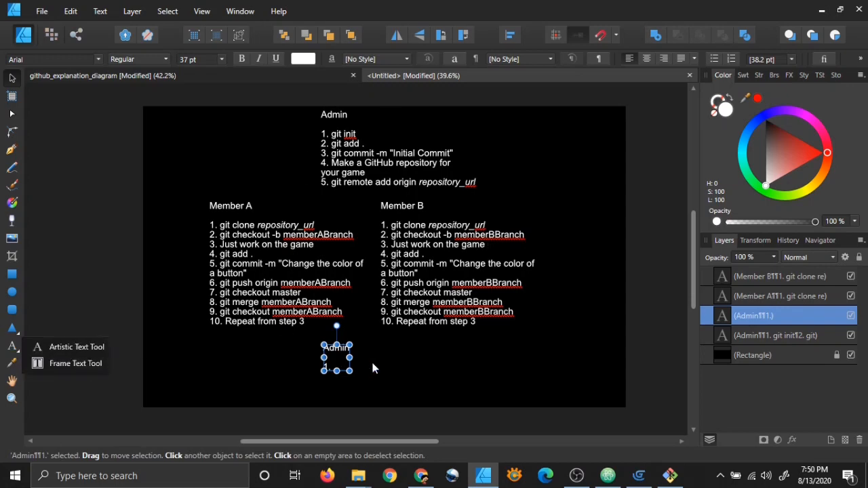
left_click(77, 347)
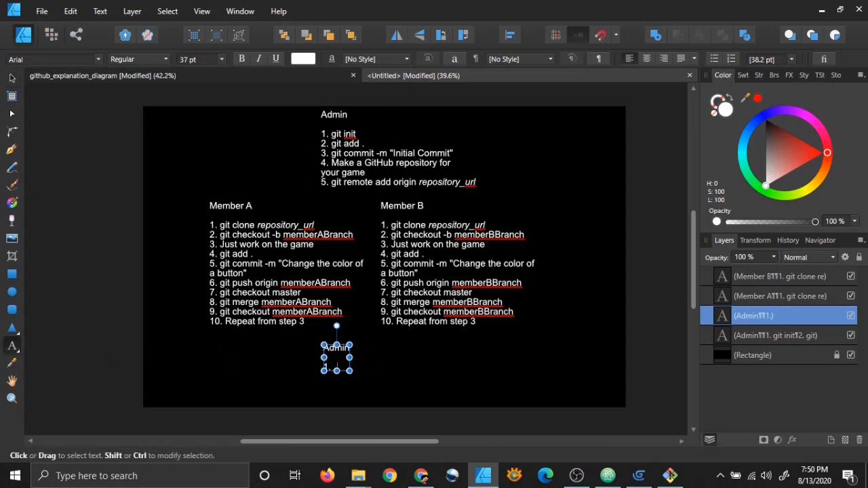
scroll(338, 354, "up", 2)
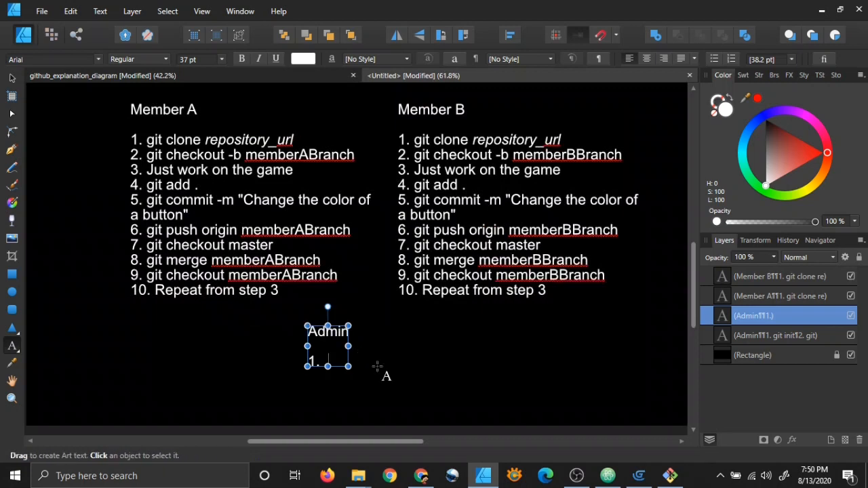
left_click(12, 79)
left_click(421, 385)
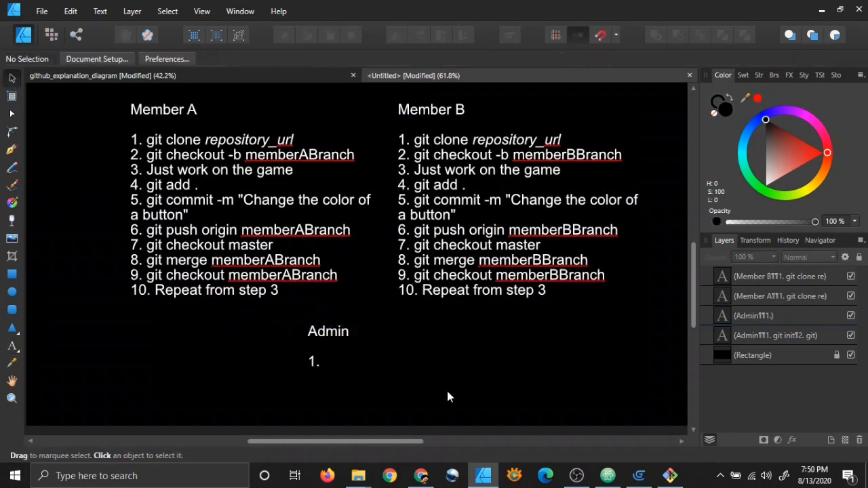
Step: Renumber the lower Admin block's first item as 6 and fill it with "Should go to Github"
left_click(12, 346)
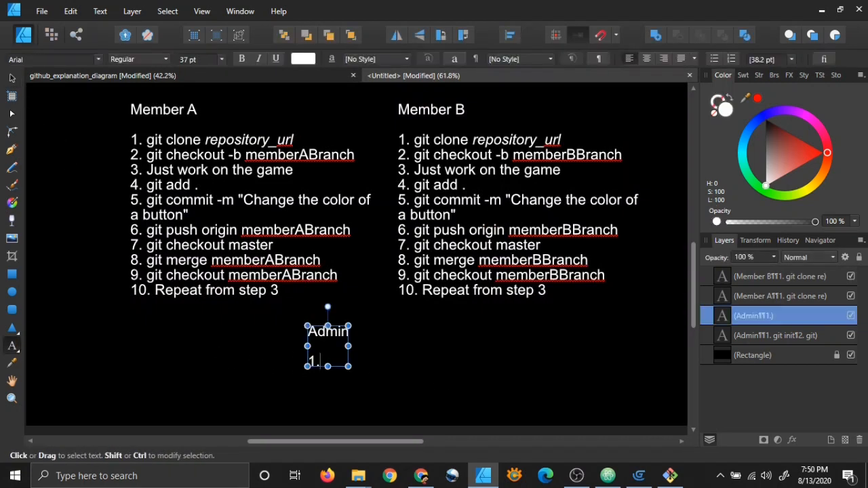
left_click(328, 342)
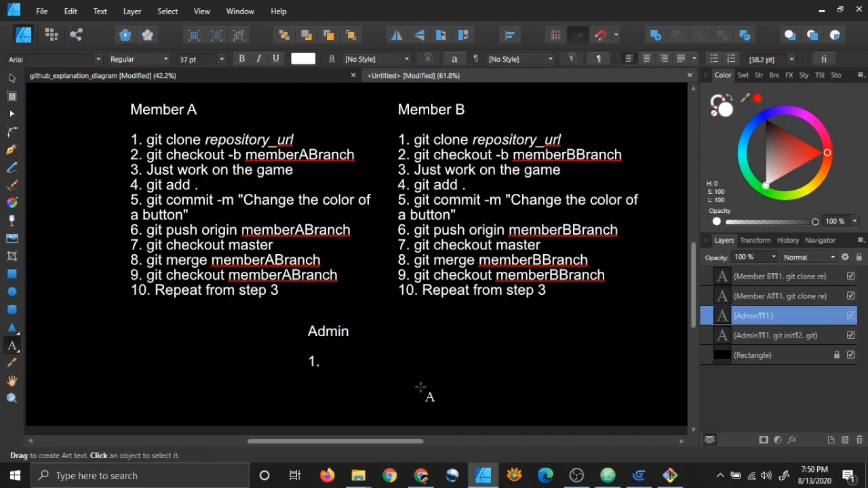
scroll(482, 262, "down", 3)
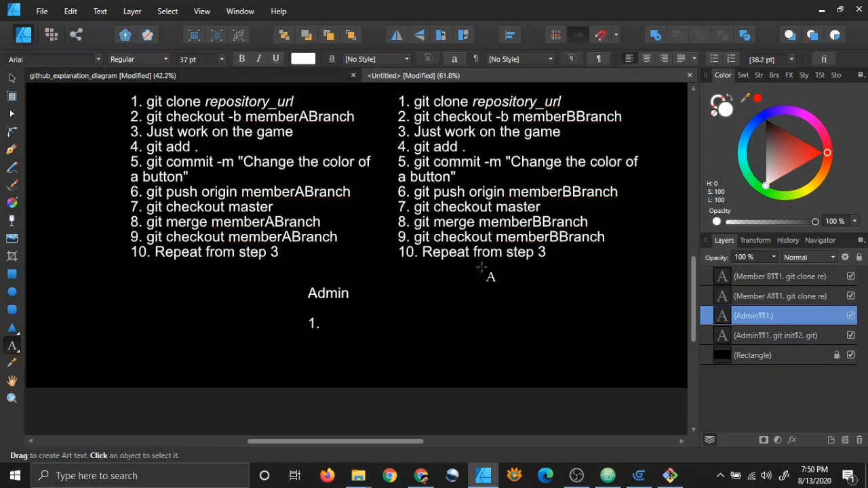
scroll(483, 262, "up", 1)
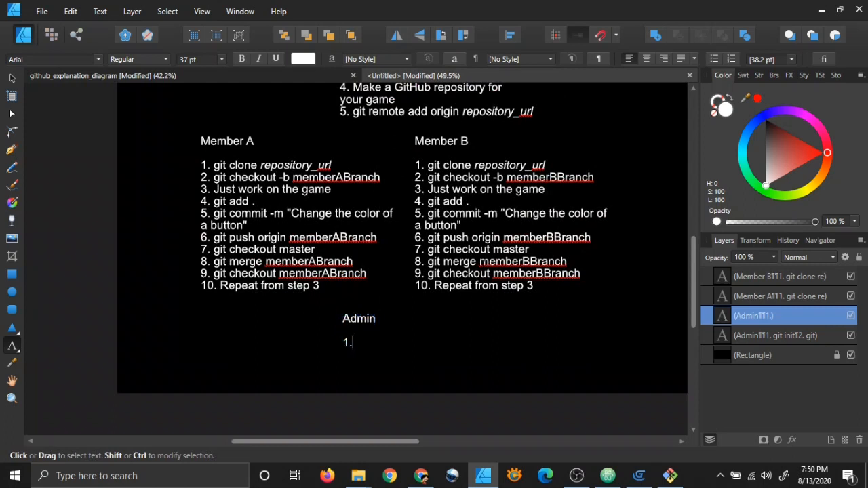
key("BackSpace")
key("BackSpace")
key("BackSpace")
type("6.")
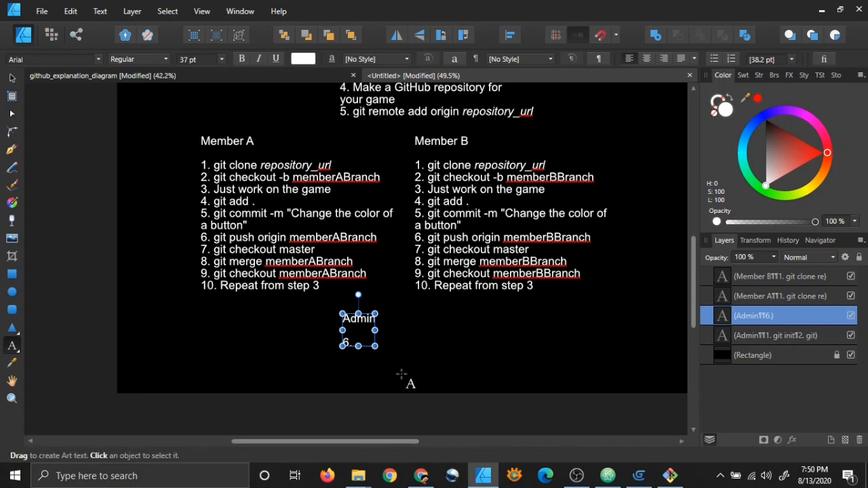
key("BackSpace")
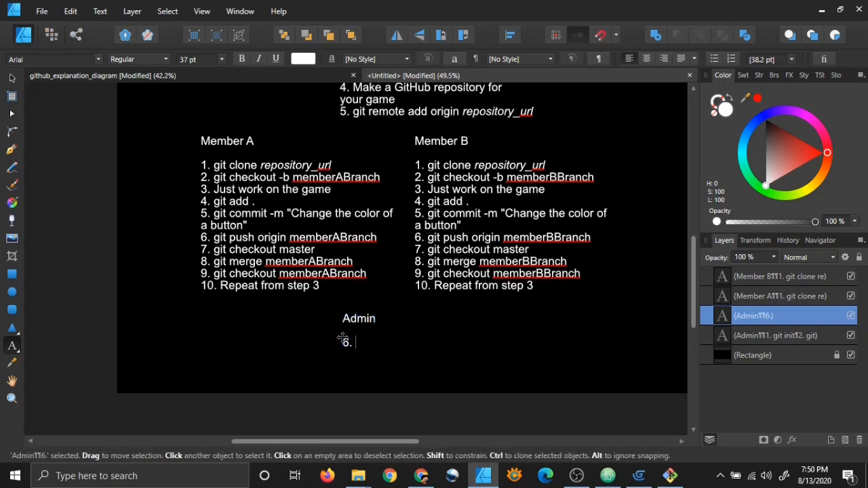
type("Should go")
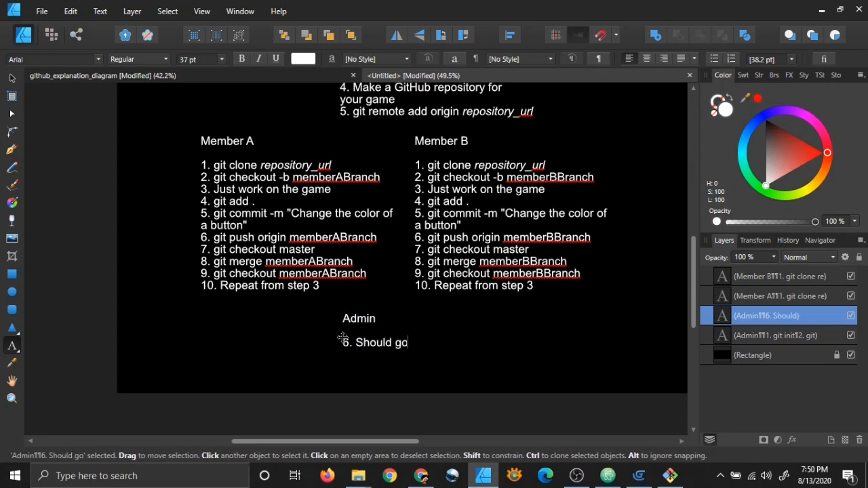
type(" to Githun")
key("BackSpace")
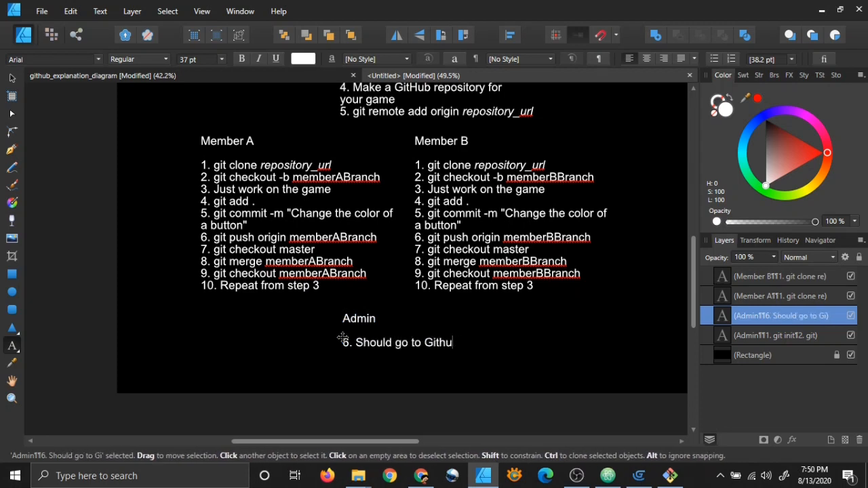
type("b")
Step: Add item "7. Should look at the branch pushed by the member" to the lower Admin list, broken onto a second line before "by"
type("7.")
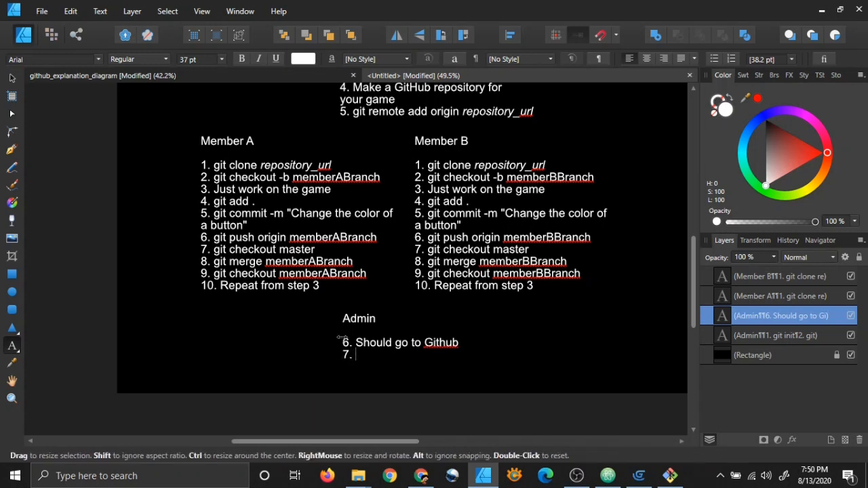
type(" Should look at the branch puse")
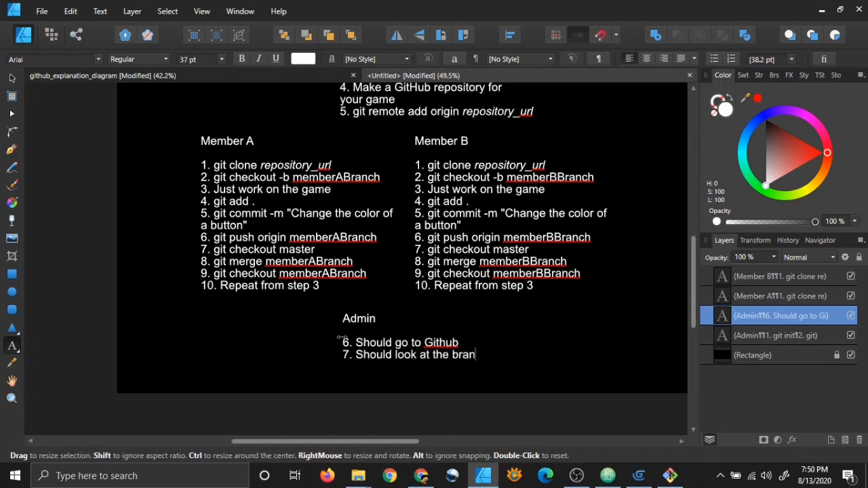
key("BackSpace")
type("hed by the mem")
key("BackSpace")
key("BackSpace")
key("BackSpace")
key("BackSpace")
key("BackSpace")
key("BackSpace")
key("BackSpace")
key("BackSpace")
key("BackSpace")
key("BackSpace")
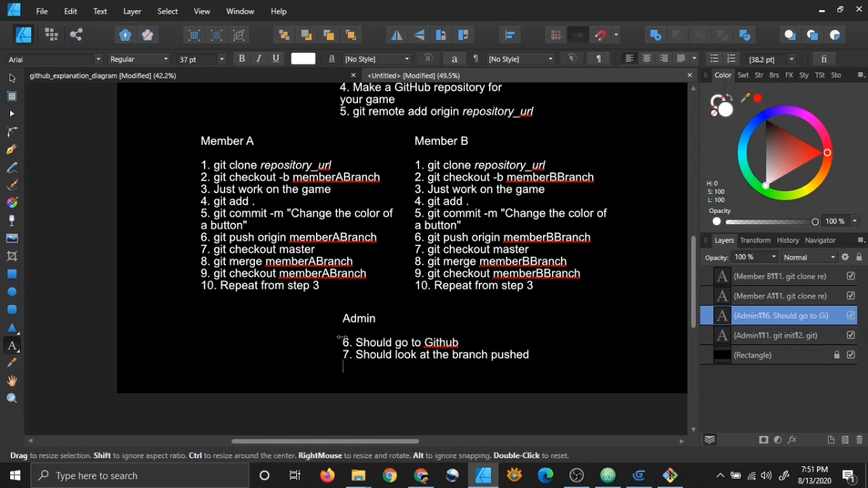
type("by the member ")
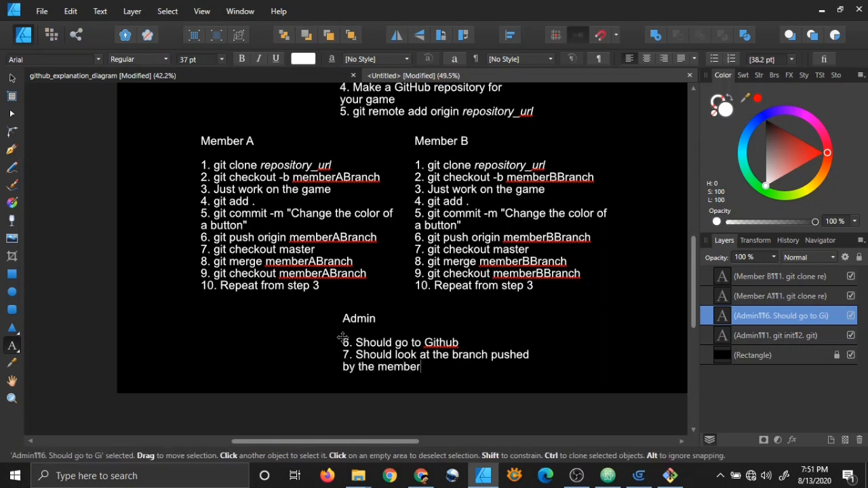
Step: Add item "8. Merge the branch if it is proper" to the lower Admin list and deselect the text block
type("8. Merge the branch if it is ")
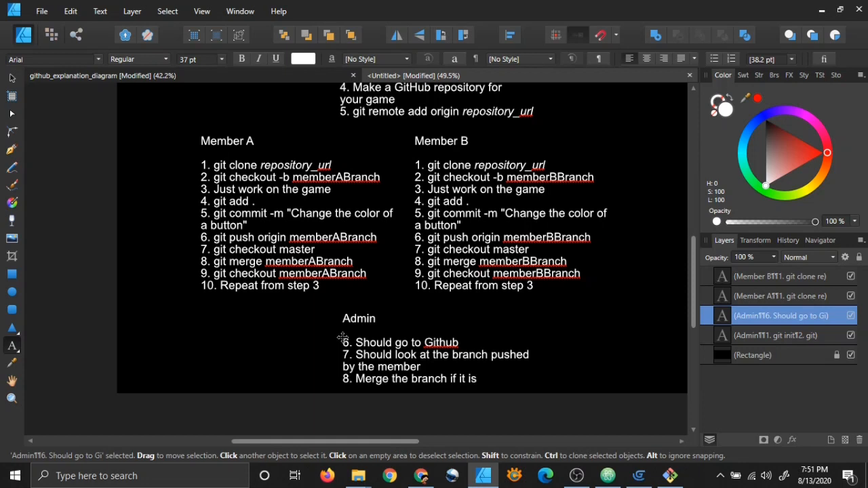
type("proper")
left_click(12, 79)
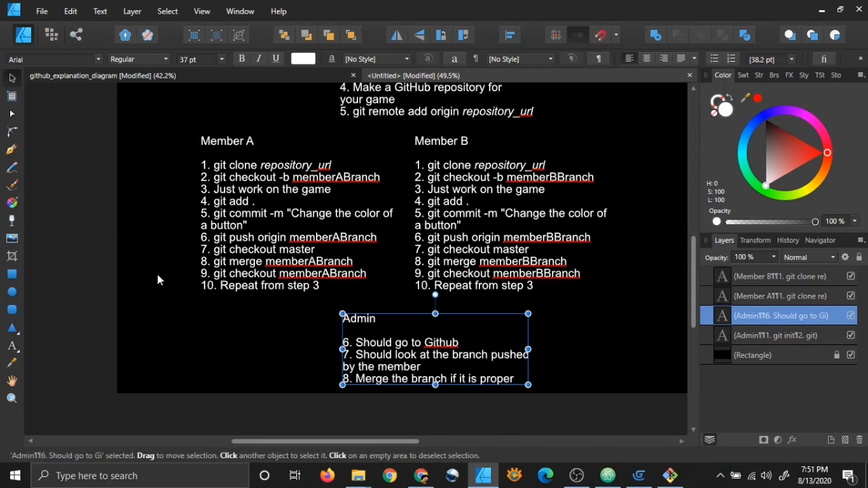
left_click_drag(211, 324, 226, 318)
scroll(308, 290, "down", 2)
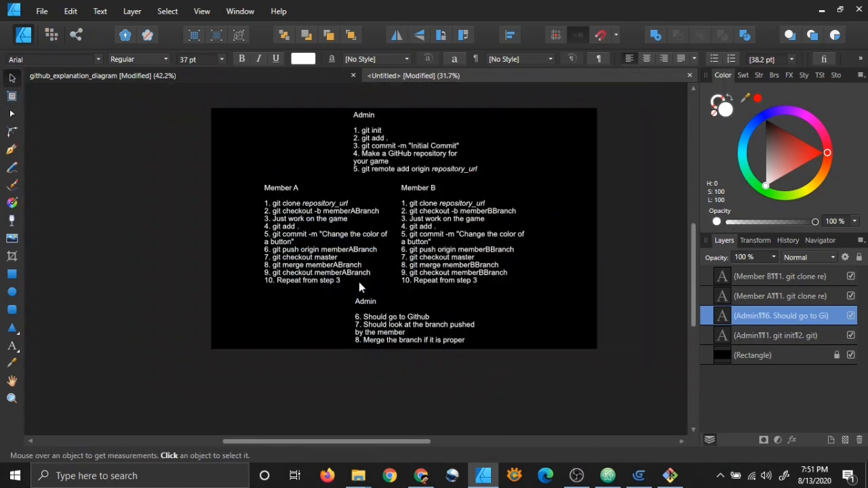
left_click(101, 180)
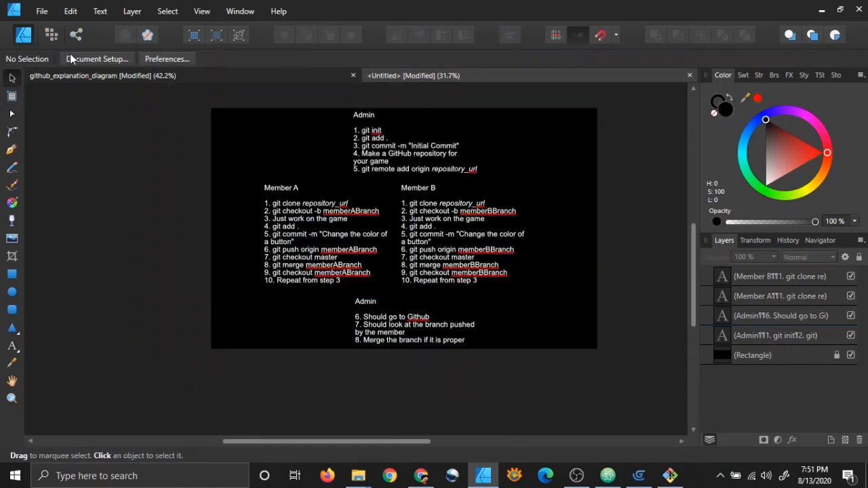
Step: Set the document's page preset to WQHD (2560 x 1440, 16:9)
left_click(97, 59)
left_click(461, 134)
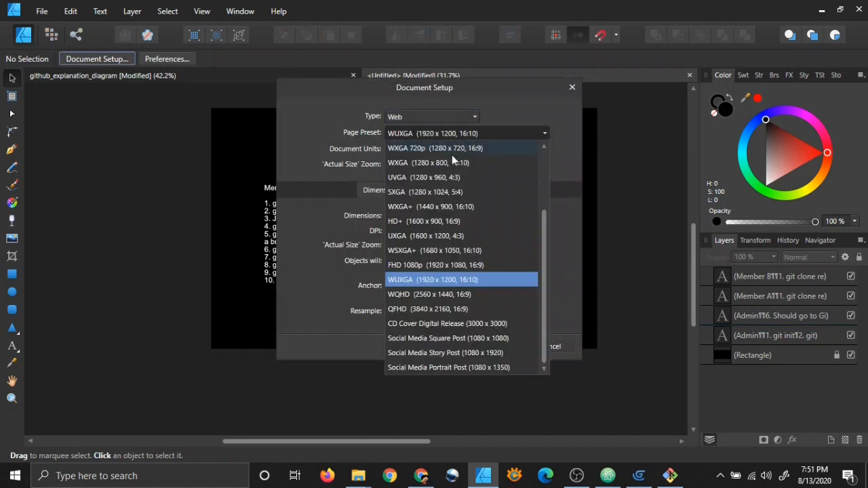
left_click(445, 293)
left_click(503, 135)
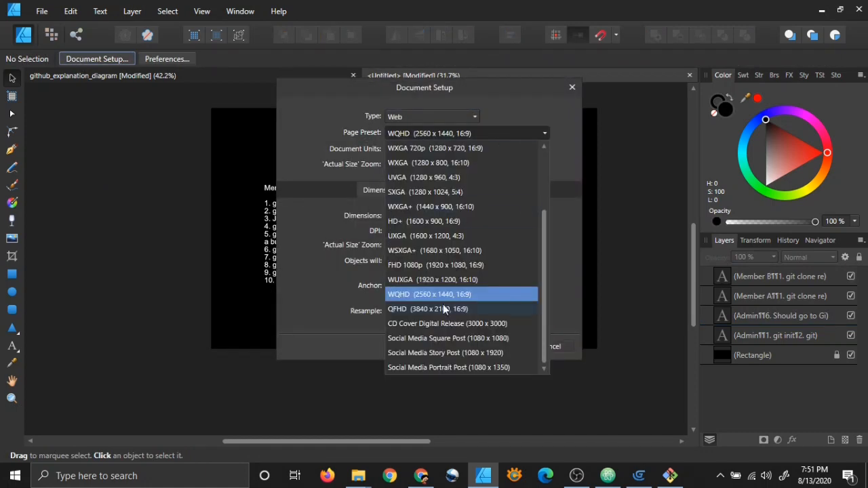
left_click(446, 294)
left_click(501, 347)
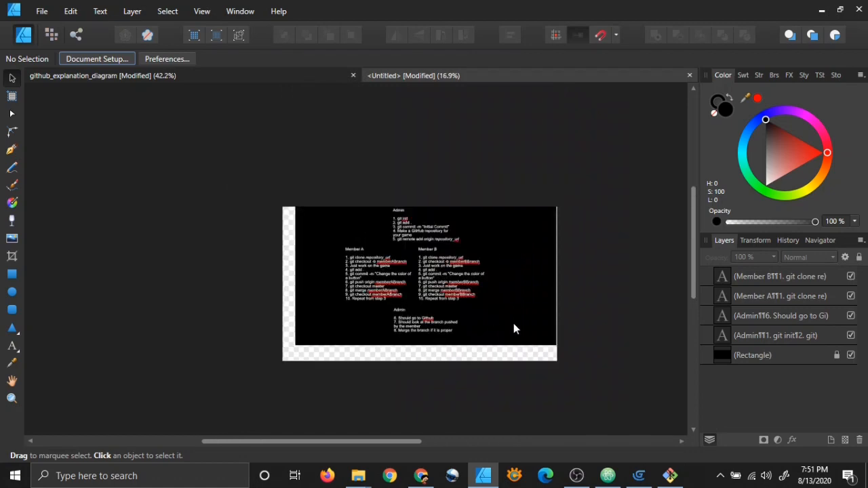
Step: Enlarge the black background rectangle past the page edges to about 2970 px wide, covering the whole page, and lock it
left_click(749, 354)
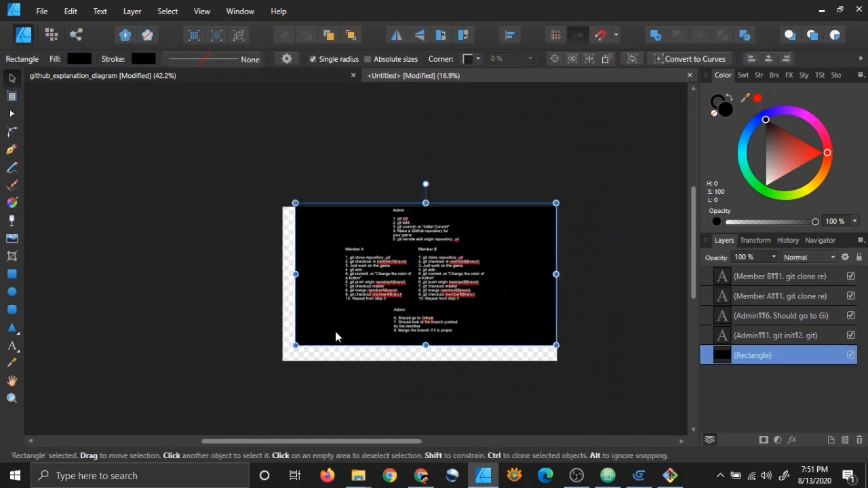
left_click_drag(296, 346, 258, 372)
scroll(468, 343, "up", 3)
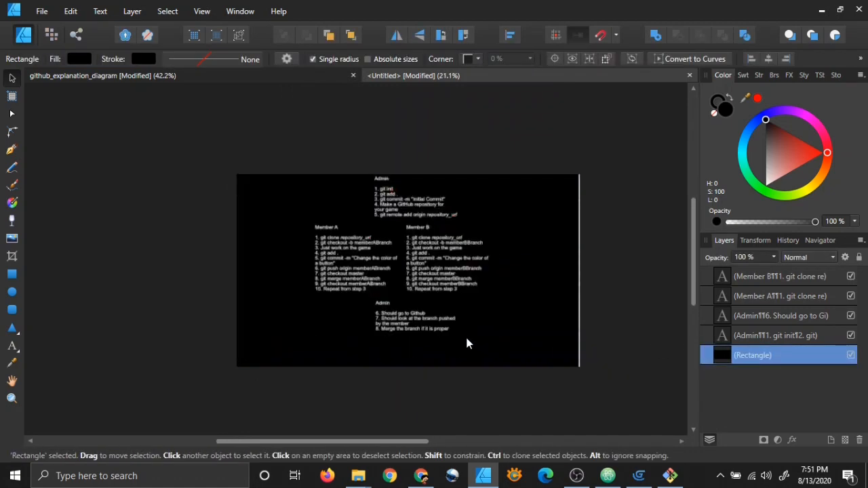
left_click_drag(606, 259, 639, 259)
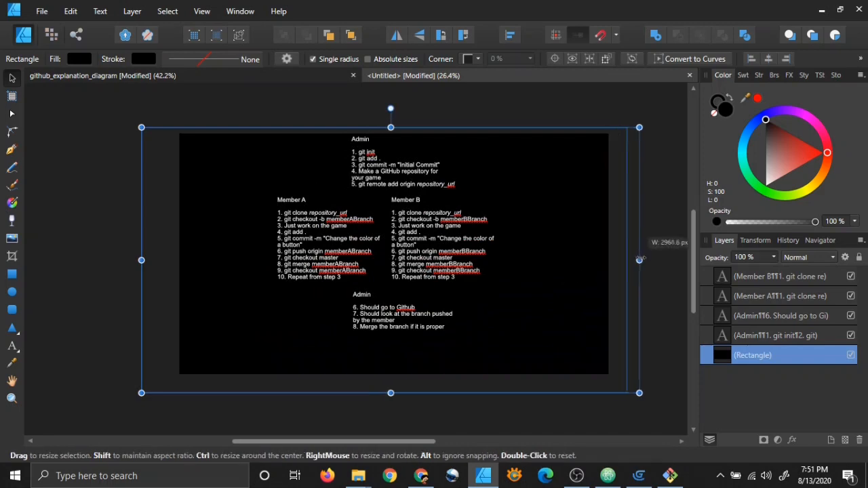
left_click(859, 258)
Step: Move the lower Admin text block beneath Member A's list, in line with that list's starting edge
scroll(312, 249, "down", 1)
scroll(312, 248, "up", 3)
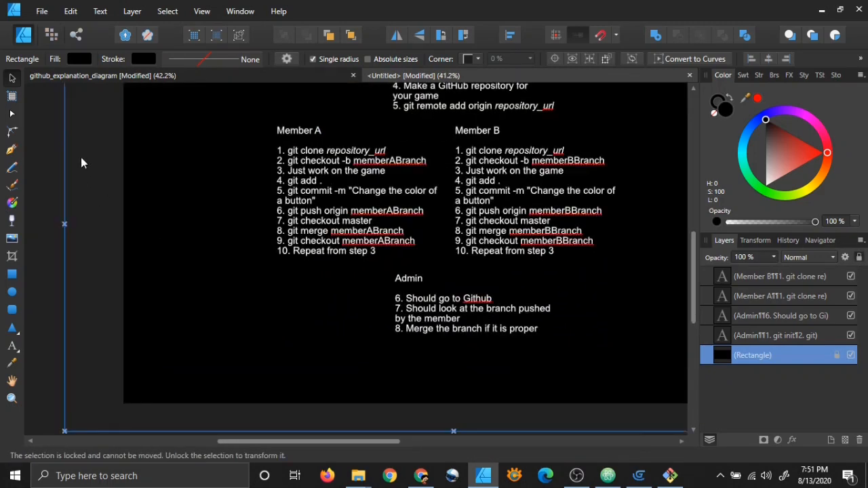
left_click(425, 309)
left_click_drag(424, 309, 307, 359)
Step: Replace the command in item 9 of Member A's list with "git pull origin master"
key("t")
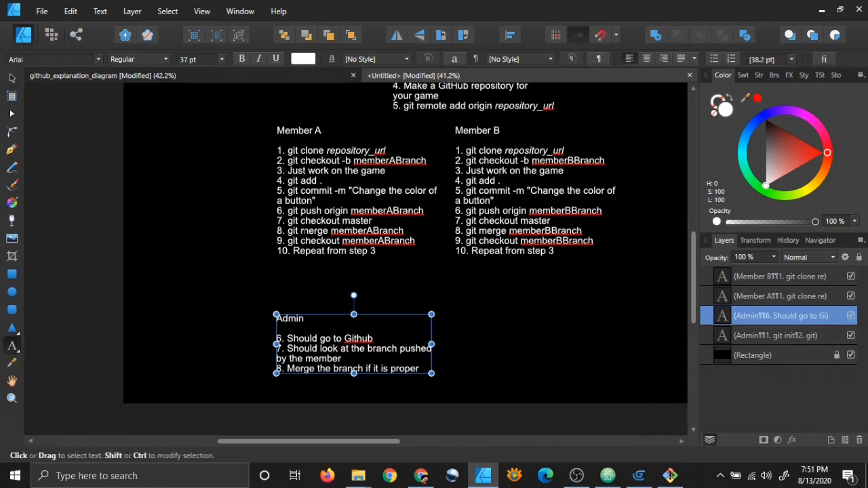
left_click(415, 241)
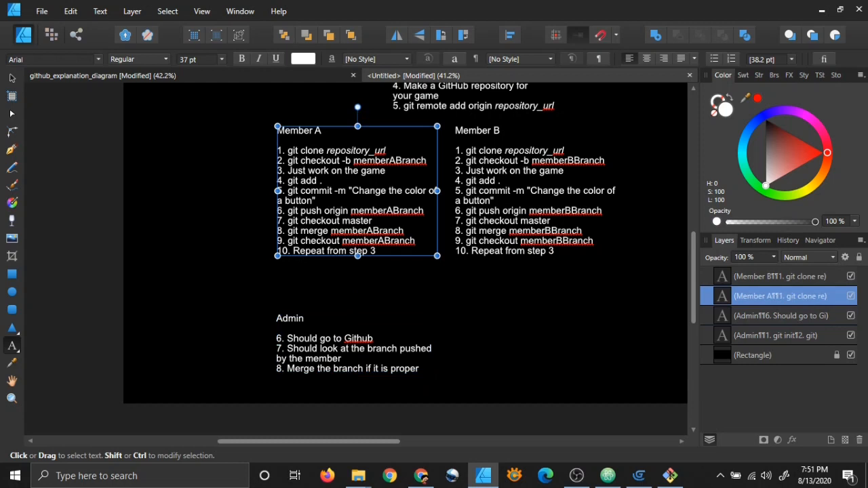
key("BackSpace")
key("BackSpace")
key("BackSpace")
key("BackSpace")
key("BackSpace")
key("BackSpace")
key("BackSpace")
key("BackSpace")
key("BackSpace")
key("BackSpace")
key("BackSpace")
key("BackSpace")
key("BackSpace")
key("BackSpace")
key("BackSpace")
key("BackSpace")
key("BackSpace")
key("BackSpace")
key("BackSpace")
key("BackSpace")
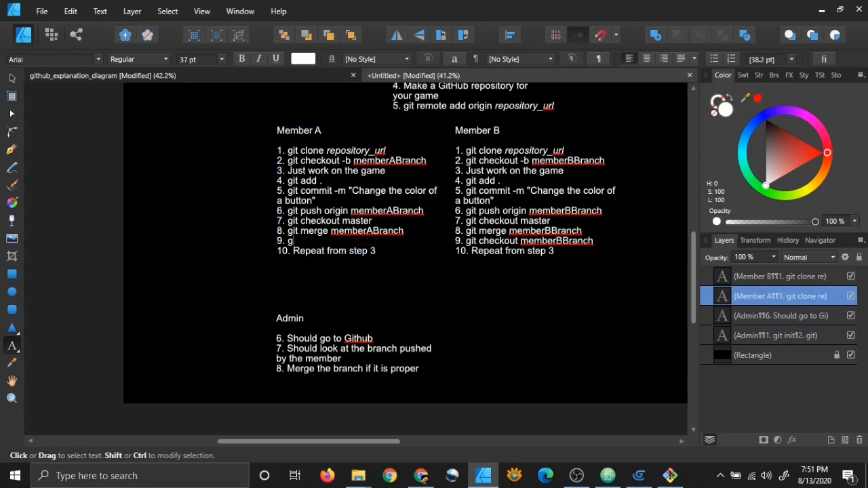
key("BackSpace")
type("git pull origin master")
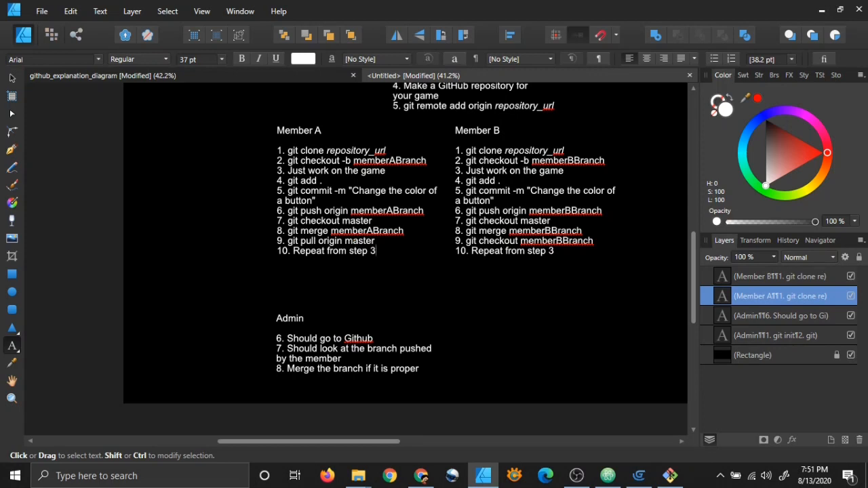
Step: Insert "10. git checkout memberABranch" after item 9 in Member A's list and renumber "Repeat from step 3" as 11
key("Return")
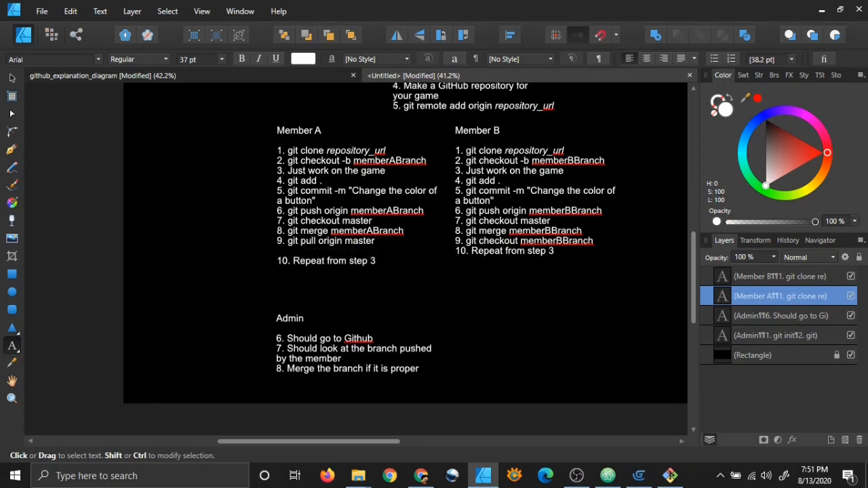
type("10. git checkout")
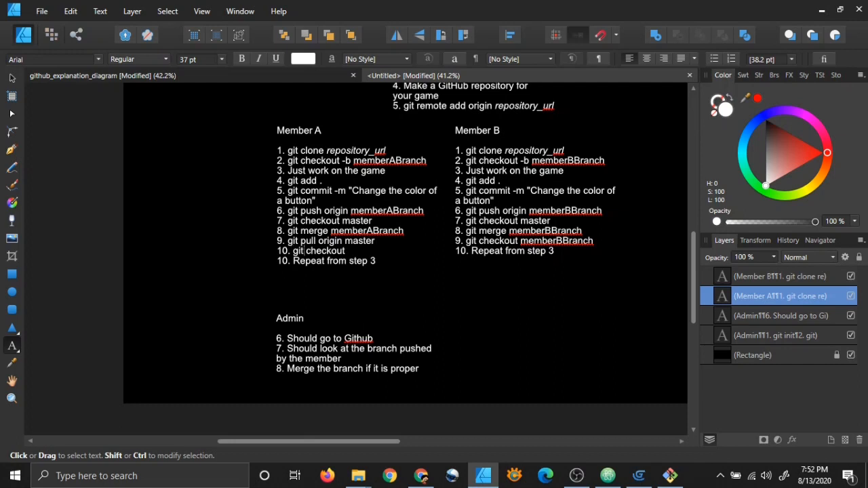
type("mberABranch")
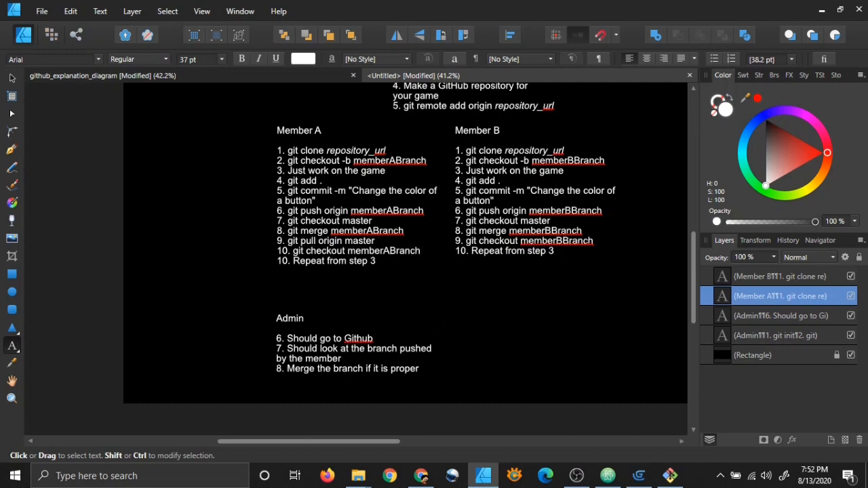
key("Down")
key("BackSpace")
type("1")
key("Escape")
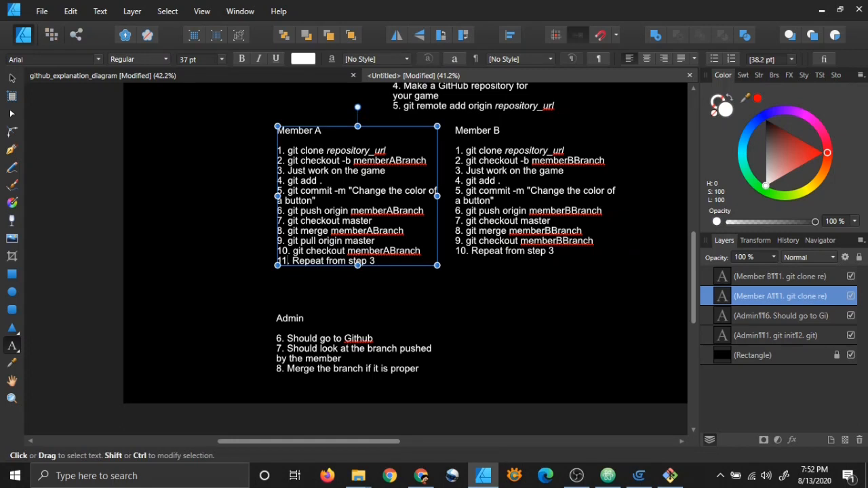
Step: Insert a new line "9. git pull origin master" after item 8 in Member B's list
left_click(596, 241)
key("Up")
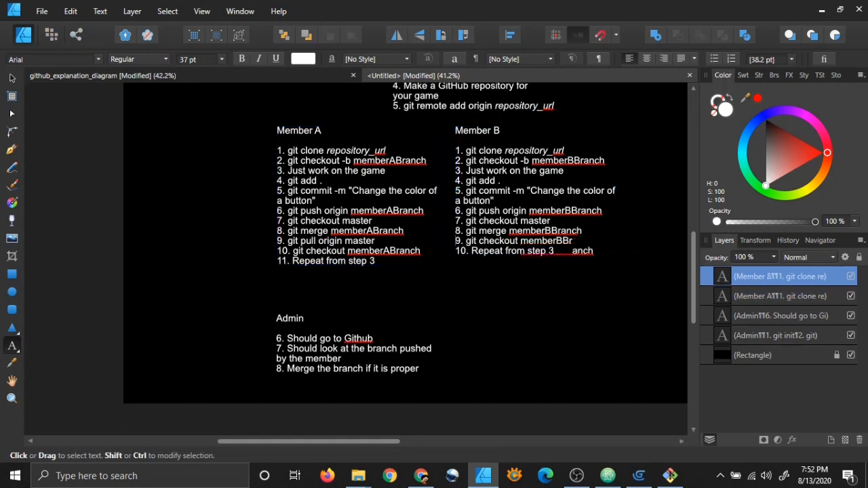
key("Return")
type("9. gut")
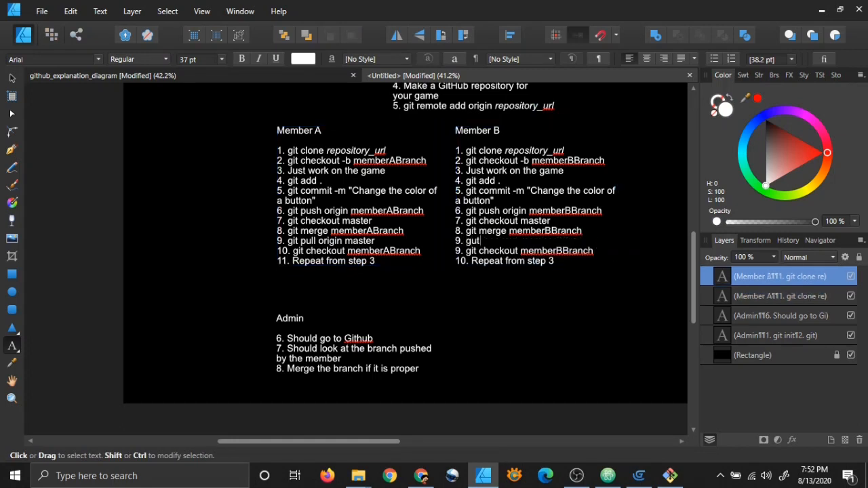
key("BackSpace")
key("BackSpace")
type("it pull origin master")
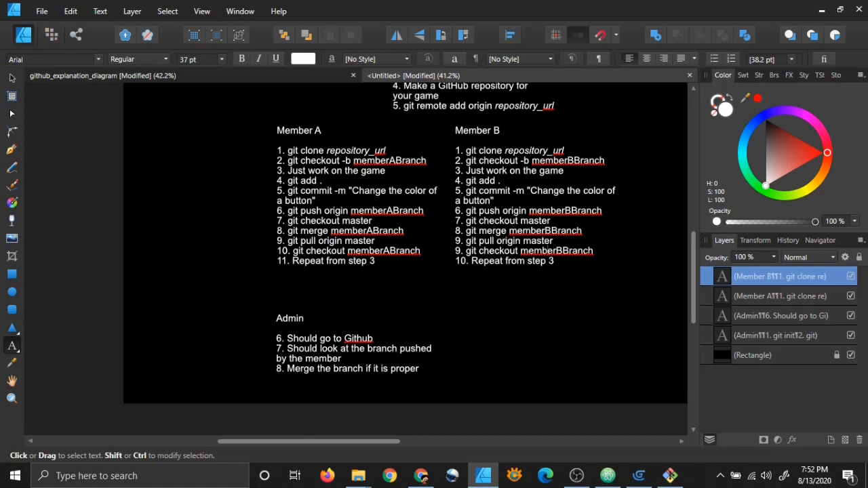
Step: Renumber Member B's last two items, the git checkout line and "Repeat from step 3", as 10 and 11, and deselect the text
key("BackSpace")
type("10")
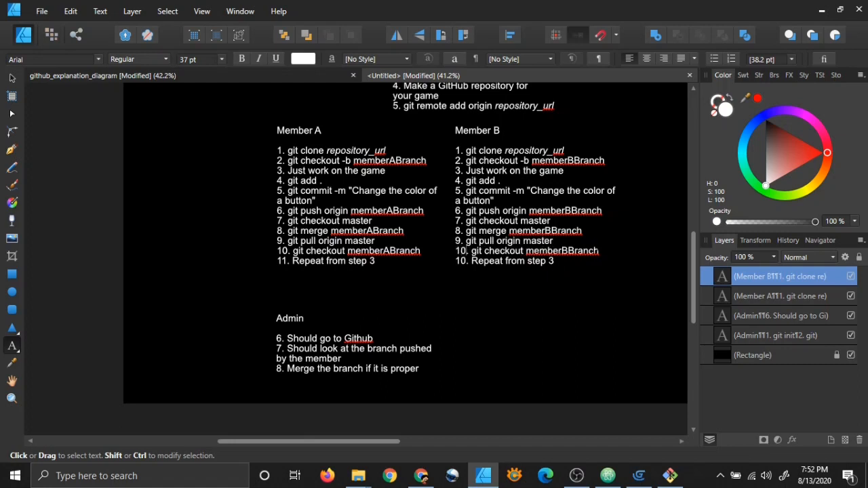
key("BackSpace")
type("1")
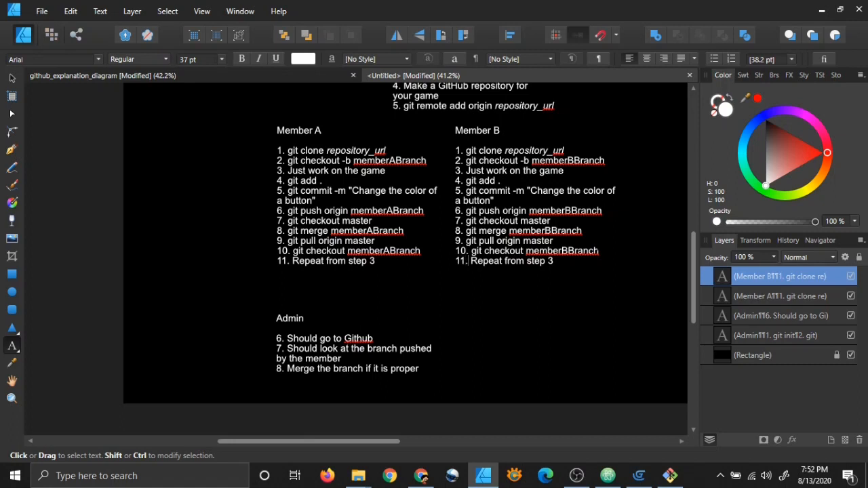
key("Escape")
left_click(12, 78)
left_click(73, 209)
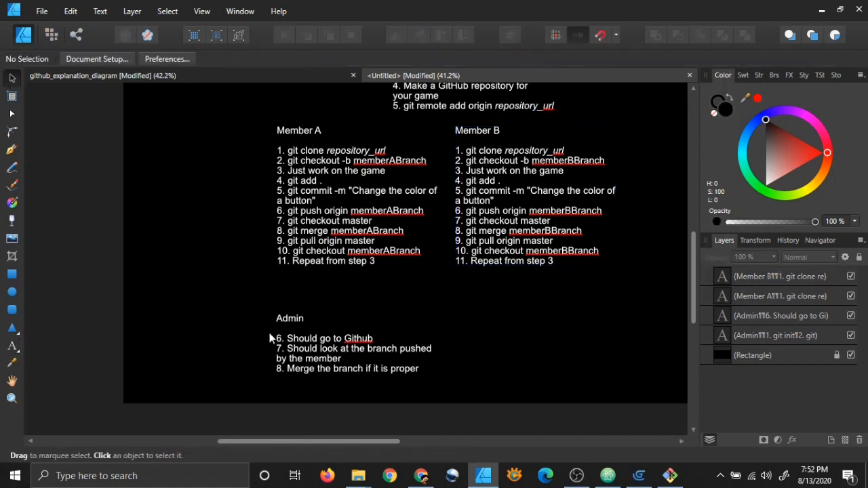
Step: Move the lower Admin text block up so it sits closer beneath Member A's list
left_click(301, 339)
left_click_drag(310, 360, 310, 330)
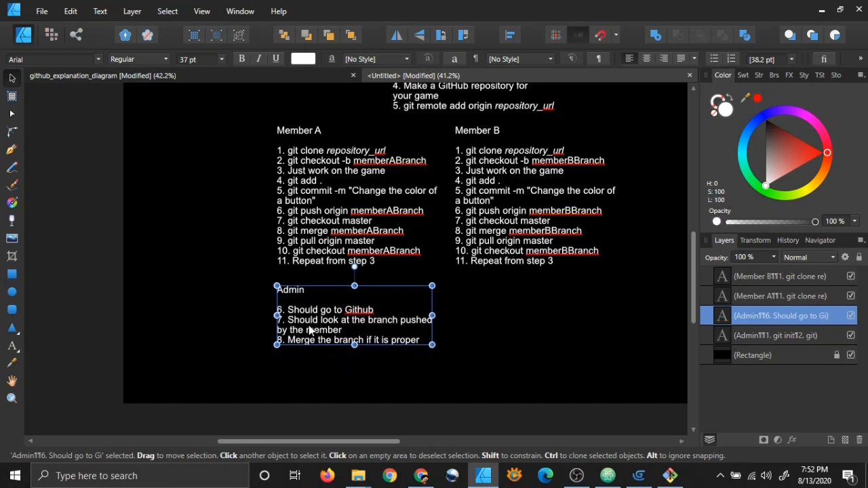
left_click(12, 346)
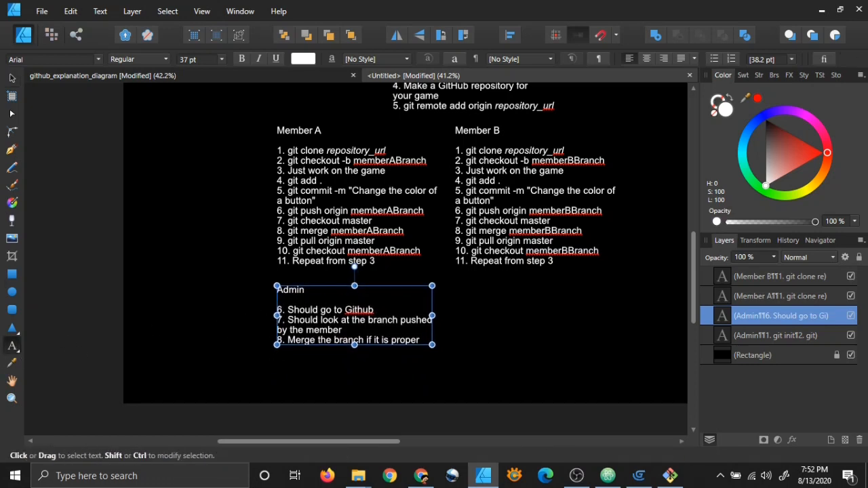
left_click(12, 79)
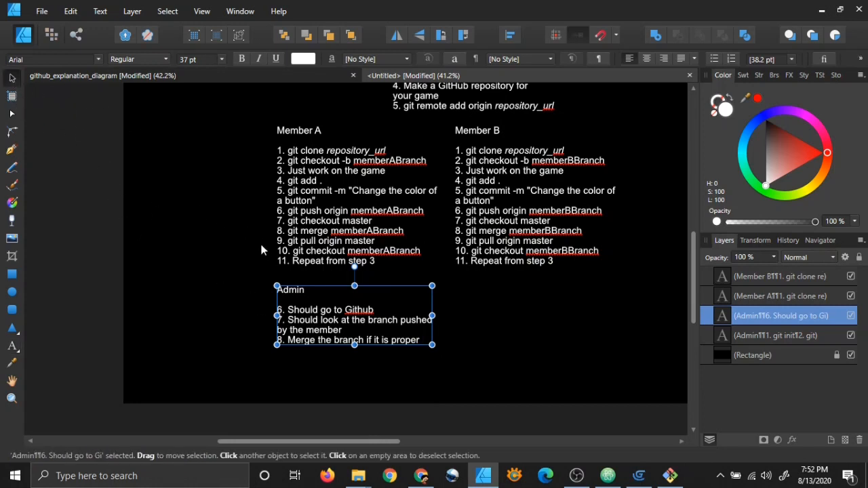
scroll(332, 272, "up", 2, "ctrl")
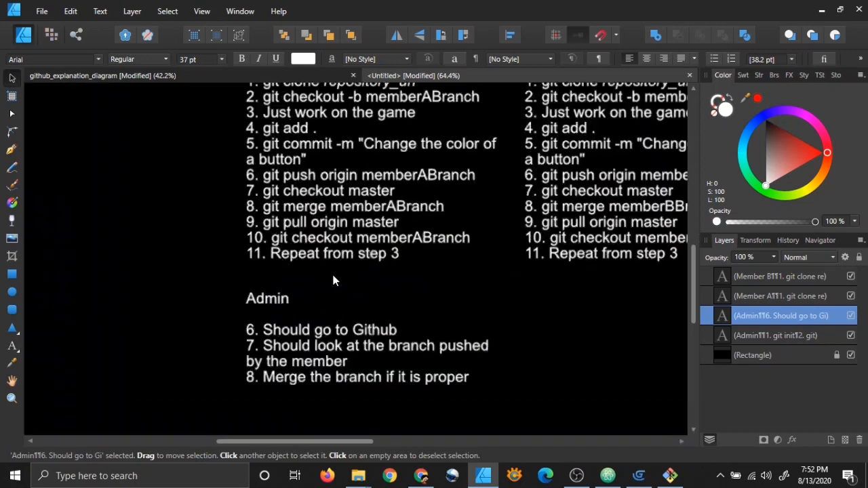
scroll(332, 234, "down", 2, "ctrl")
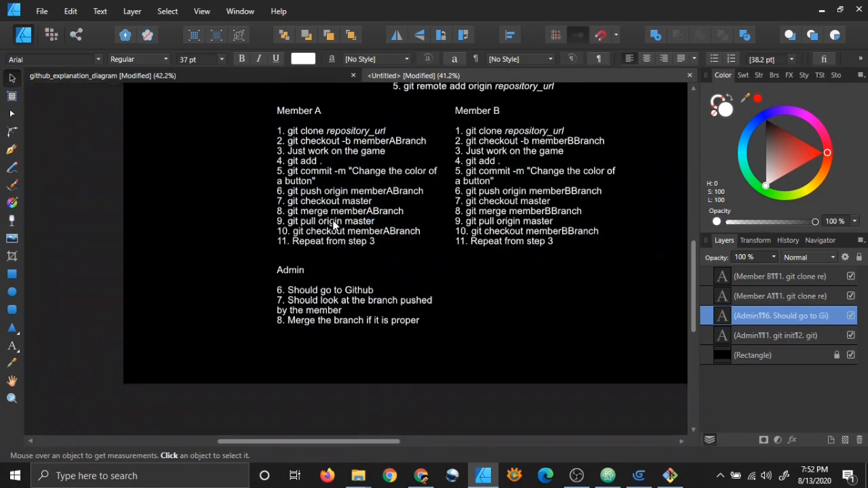
scroll(346, 226, "up", 1, "ctrl")
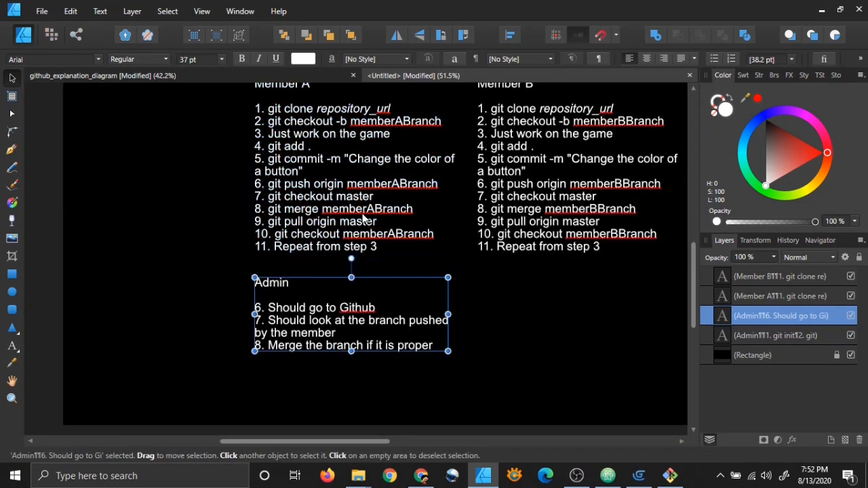
scroll(292, 162, "down", 1, "ctrl")
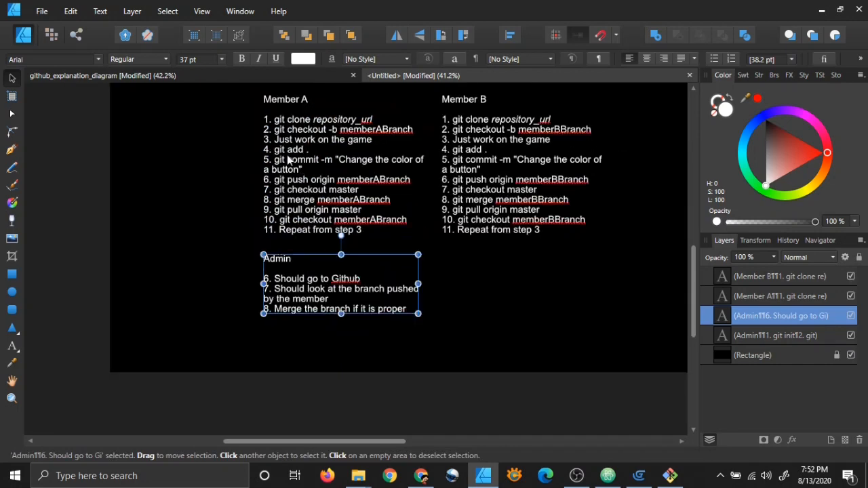
scroll(288, 160, "up", 1, "ctrl")
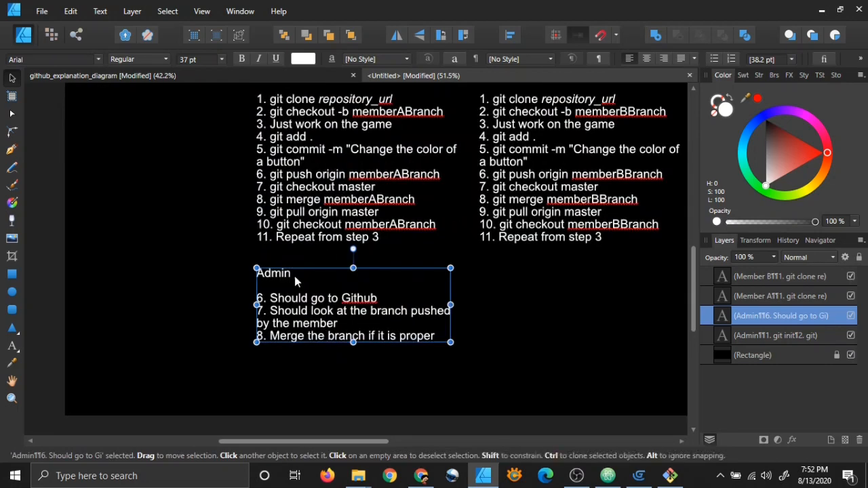
Step: Copy all the text of the lower Admin block and paste it on a new line after item 6 in Member A's list
left_click(12, 346)
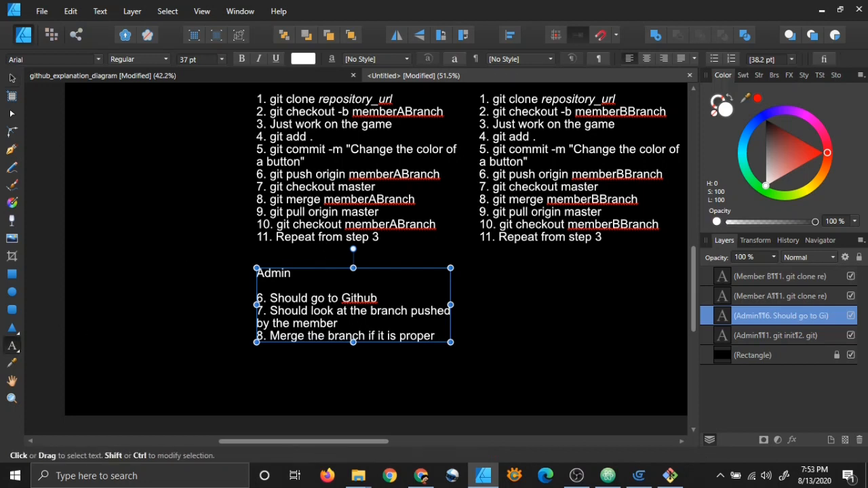
key("ctrl+a")
key("ctrl+c")
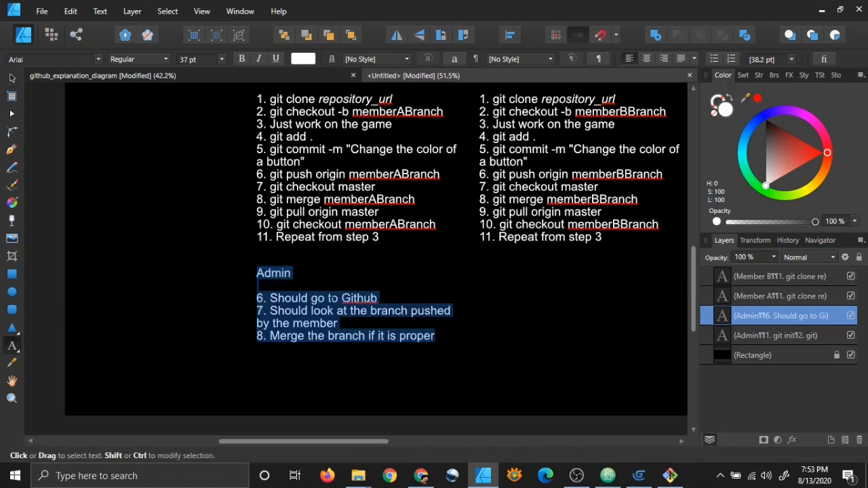
left_click(438, 174)
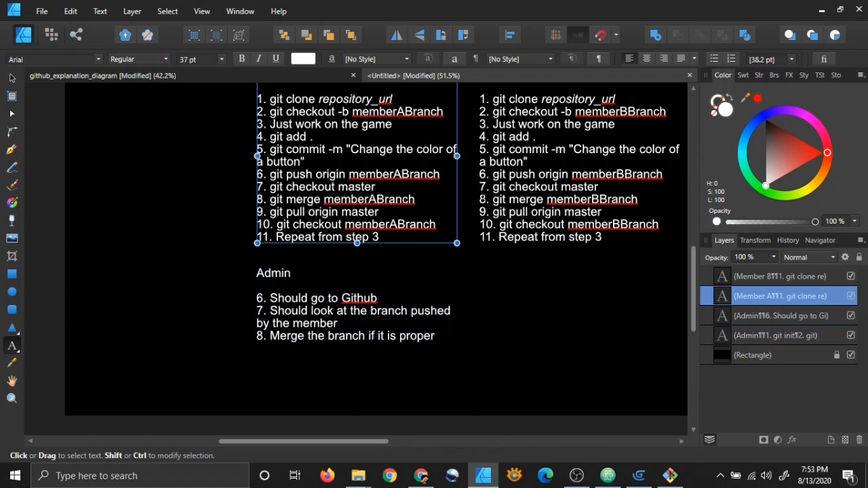
key("Return")
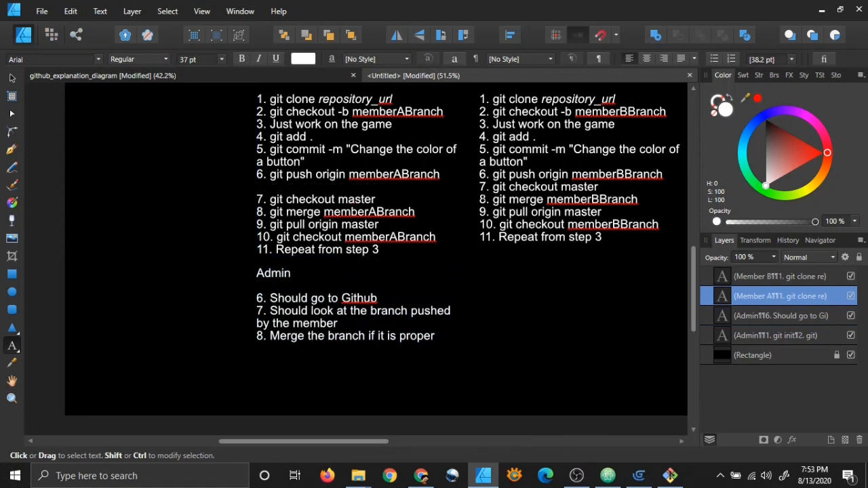
key("ctrl+v")
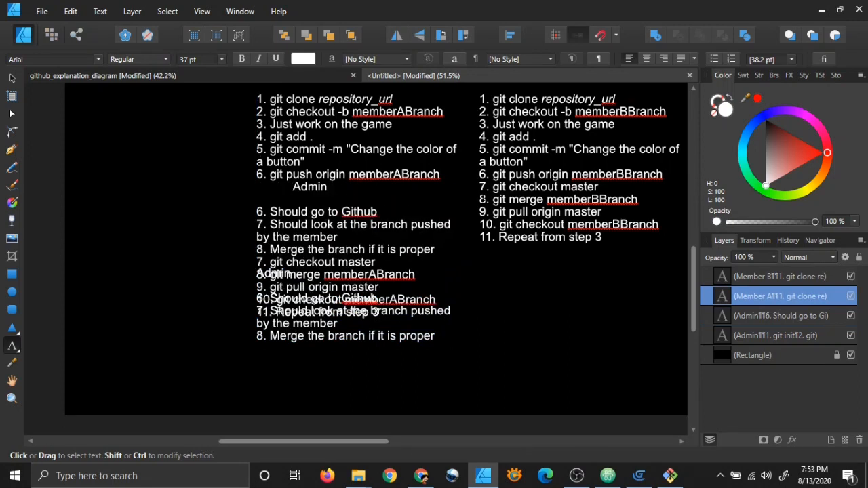
key("Escape")
Step: Move the original lower Admin text block to the page's lower-left area, clear of Member A's list
left_click(12, 78)
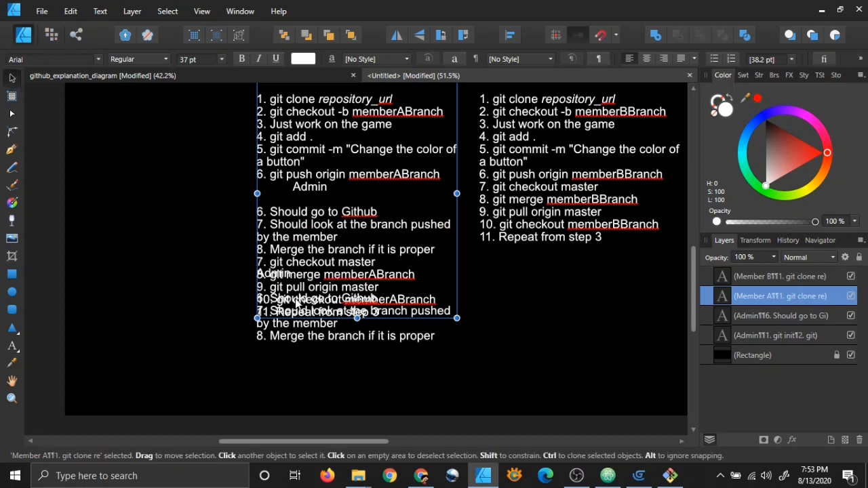
left_click_drag(296, 298, 229, 336)
key("ctrl+z")
left_click(400, 337)
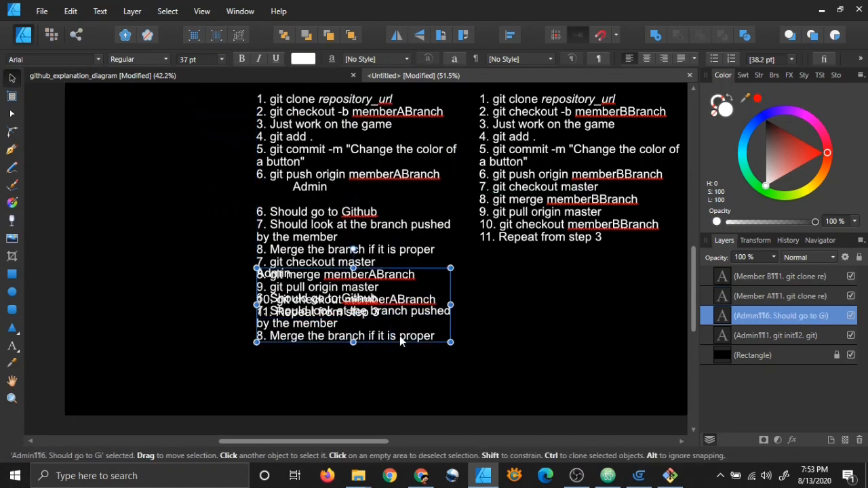
left_click_drag(401, 342, 239, 386)
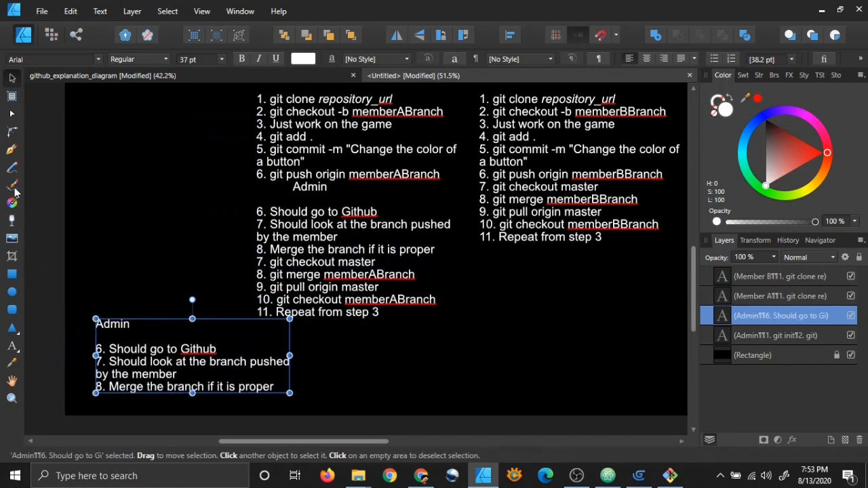
left_click(13, 346)
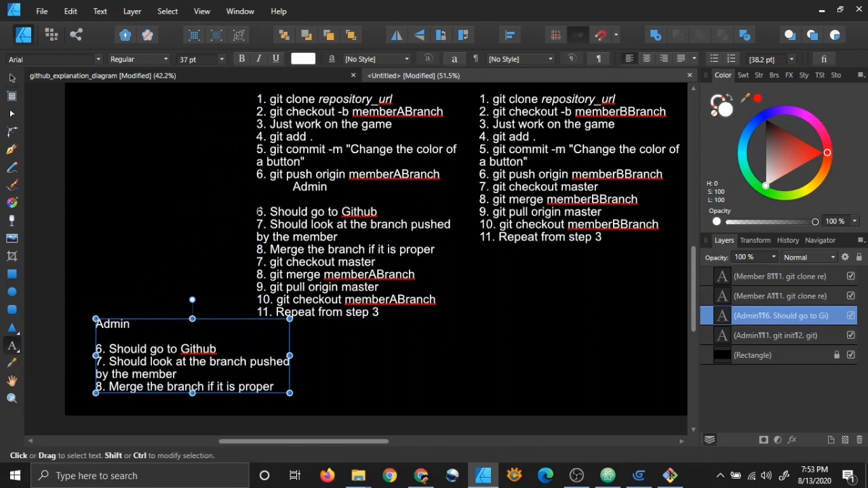
Step: Indent the three pasted Admin review items in Member A's list, including the wrapped line "by the member"
left_click(349, 211)
key("Tab")
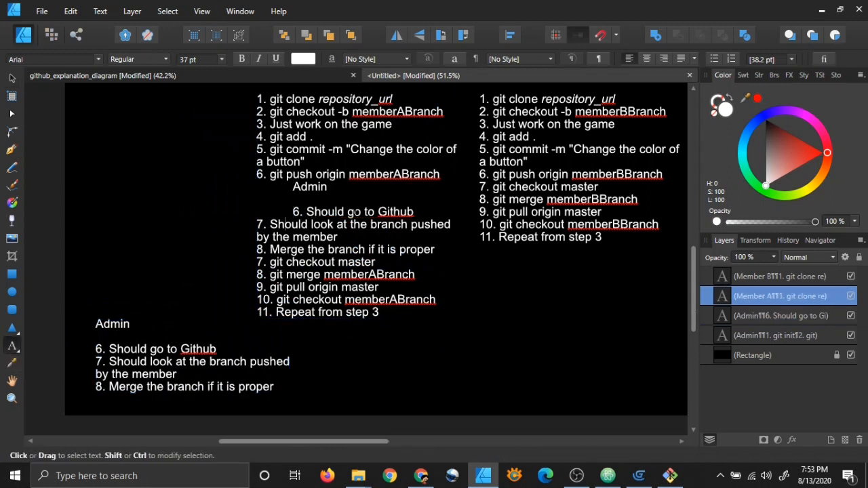
key("Tab")
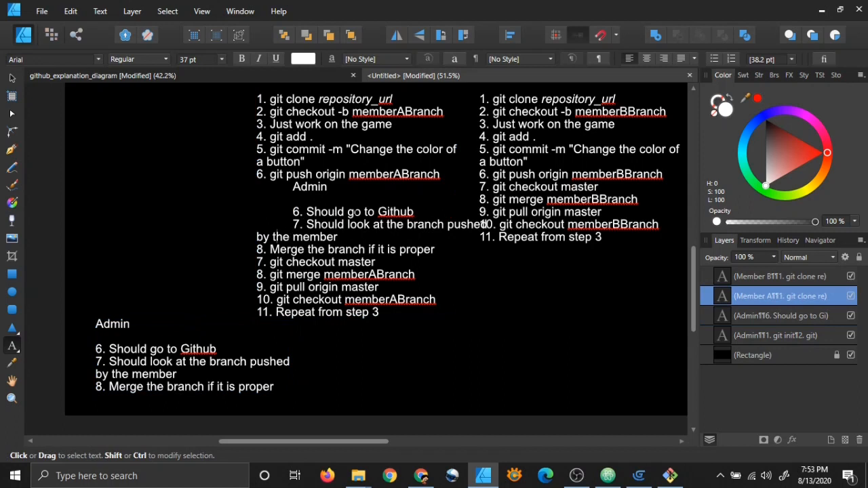
key("Tab")
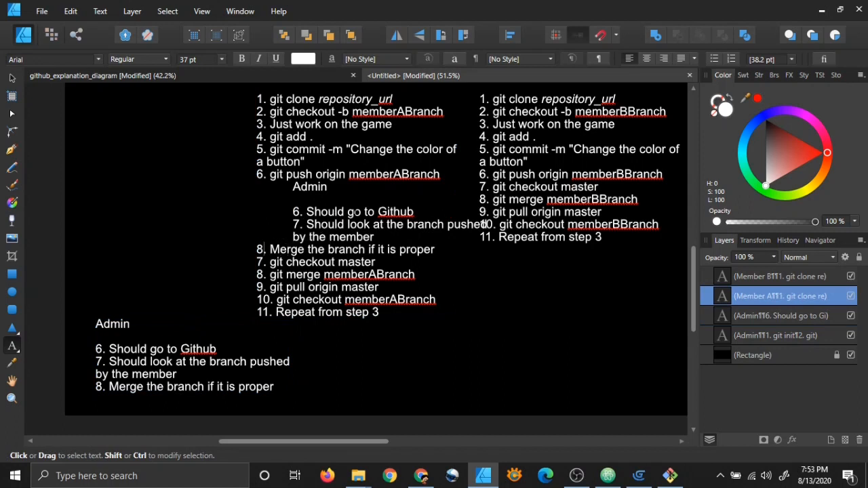
key("Left")
key("Tab")
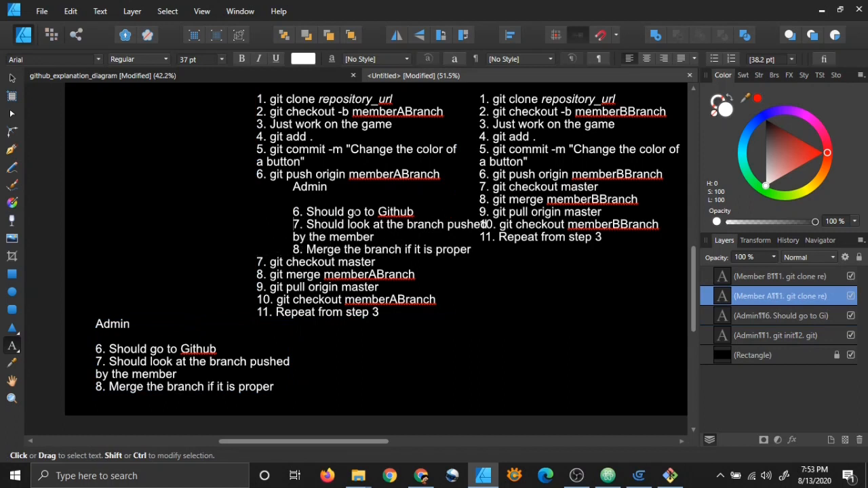
Step: Renumber the indented Admin review items in Member A's list as 1, 2 and 3
key("BackSpace")
type("1")
key("Delete")
type("2")
key("Delete")
type("3")
Step: Move the Member B text block right and down so it stands well clear of Member A's widened list
left_click(13, 79)
left_click_drag(364, 223, 246, 260)
left_click_drag(426, 242, 584, 288)
scroll(227, 262, "down", 3)
scroll(226, 261, "left", 2)
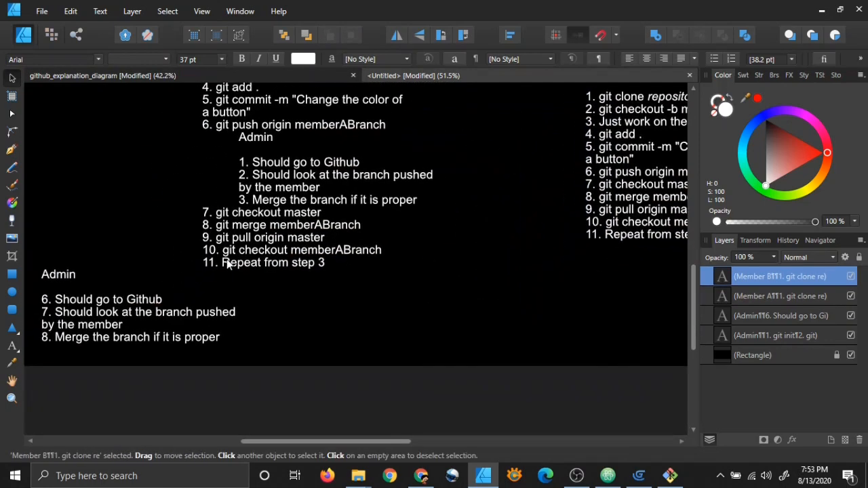
Step: Remove the Admin heading's indent in Member A's list and add blank lines above the heading and before item 7
left_click(12, 345)
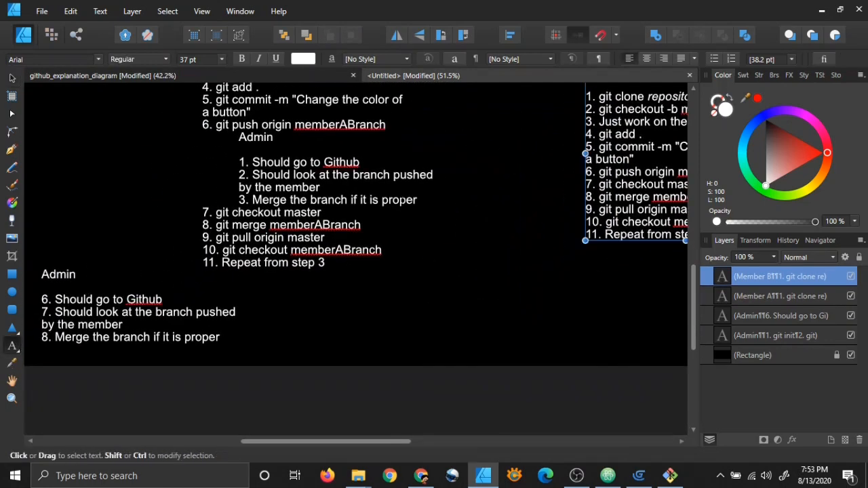
left_click(239, 138)
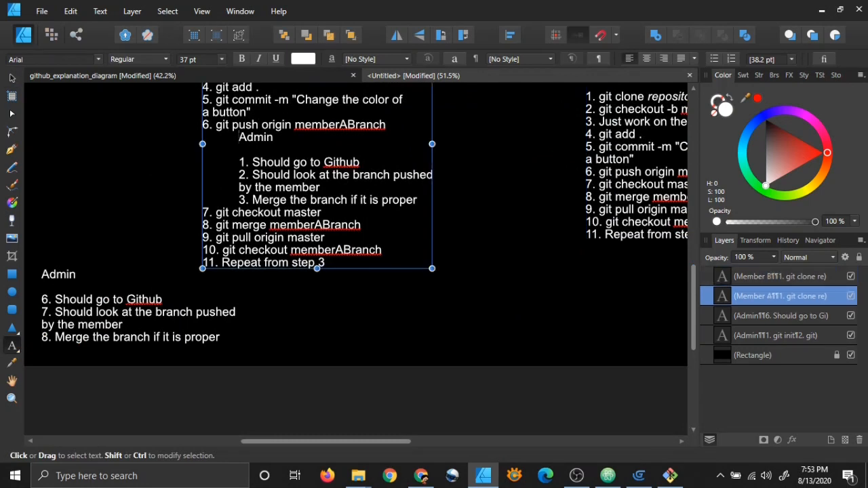
key("Return")
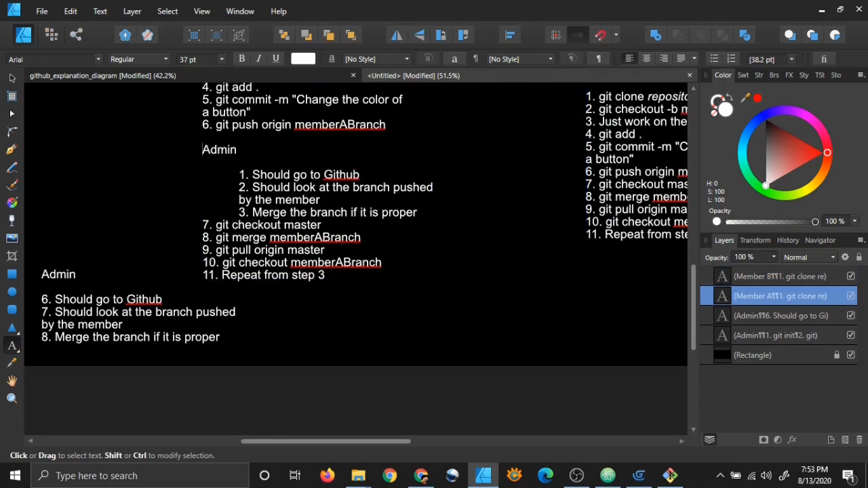
key("Return")
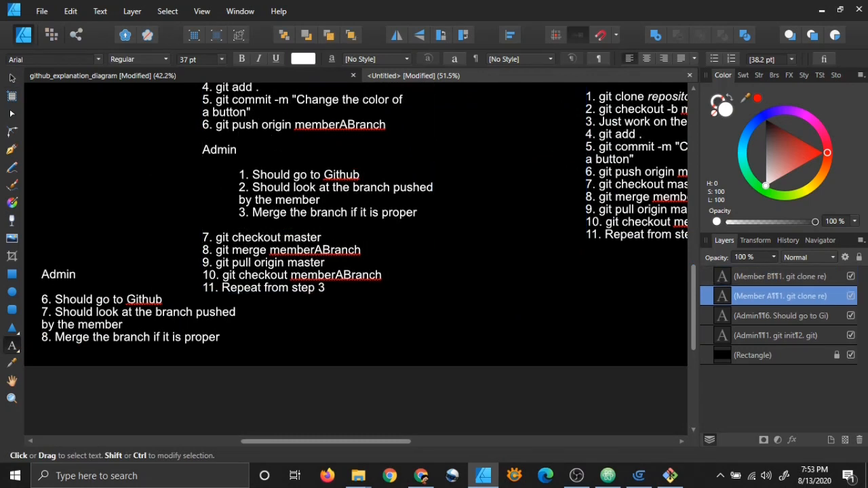
scroll(223, 193, "up", 2)
key("Escape")
Step: Delete the leftover separate Admin review text block near the page's lower-left corner
scroll(223, 193, "down", 3)
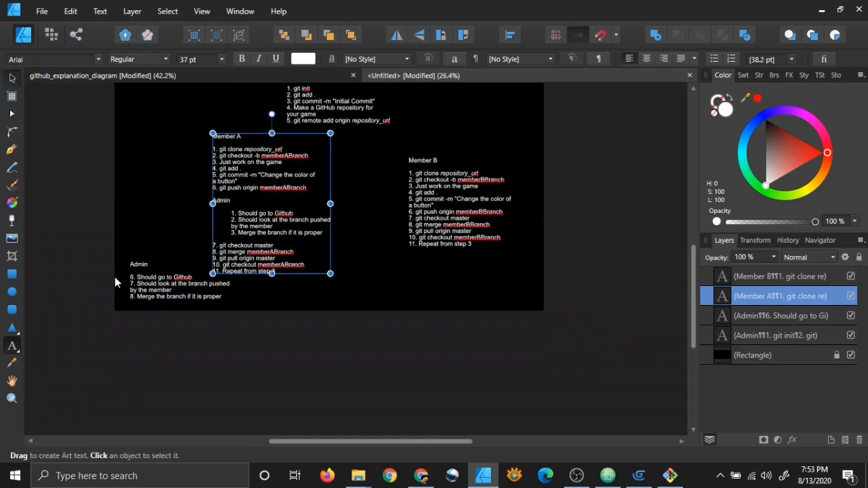
key("v")
left_click(155, 292)
left_click_drag(154, 292, 153, 345)
key("Delete")
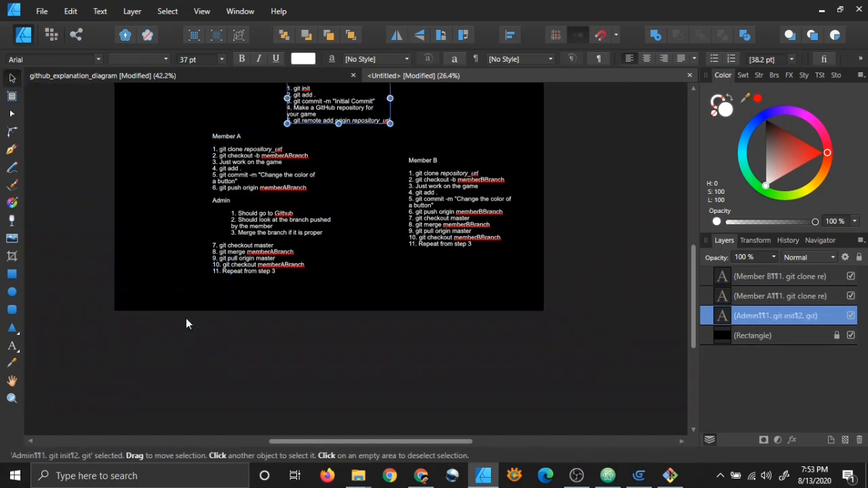
Step: Delete the old Member B text block from the page
scroll(275, 253, "up", 3)
left_click_drag(287, 210, 313, 310)
left_click_drag(294, 363, 301, 346)
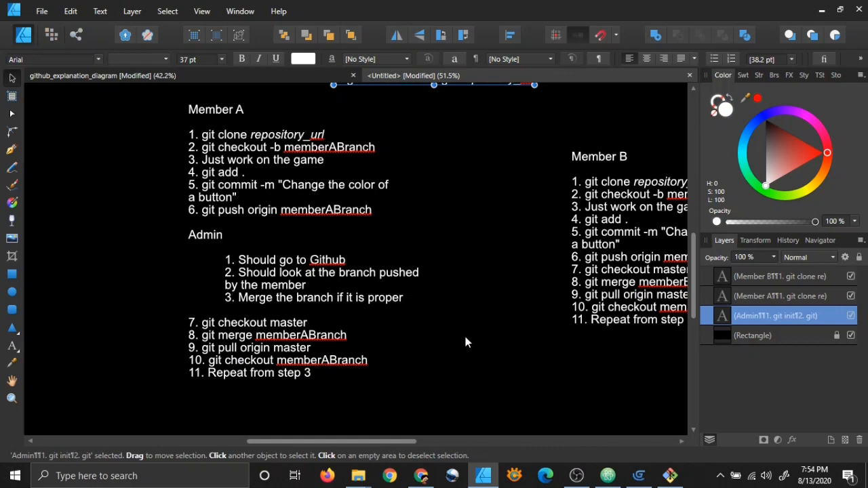
scroll(466, 342, "down", 4)
left_click(448, 289)
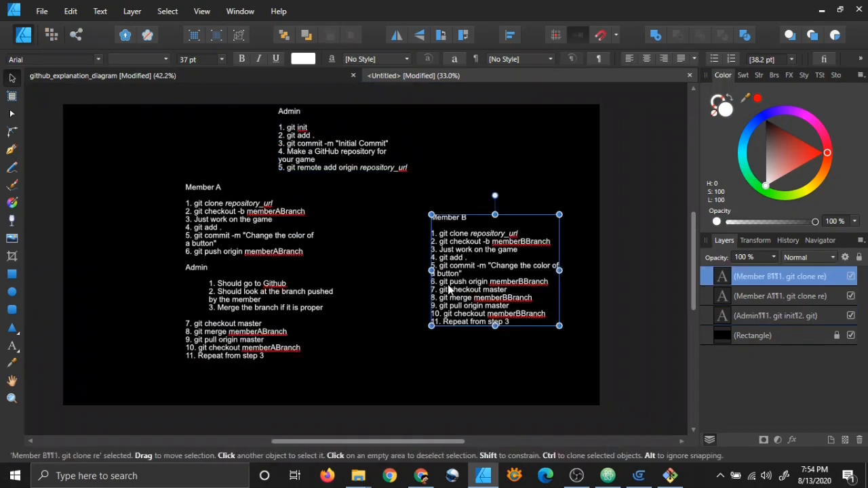
key("Delete")
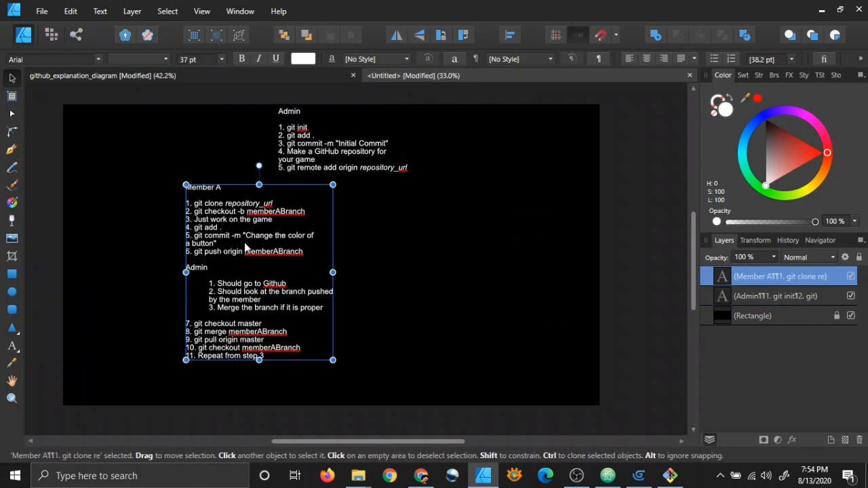
Step: Move Member A's text block right and slightly down so it sits directly beneath the Admin list, and deselect it
scroll(295, 287, "up", 4)
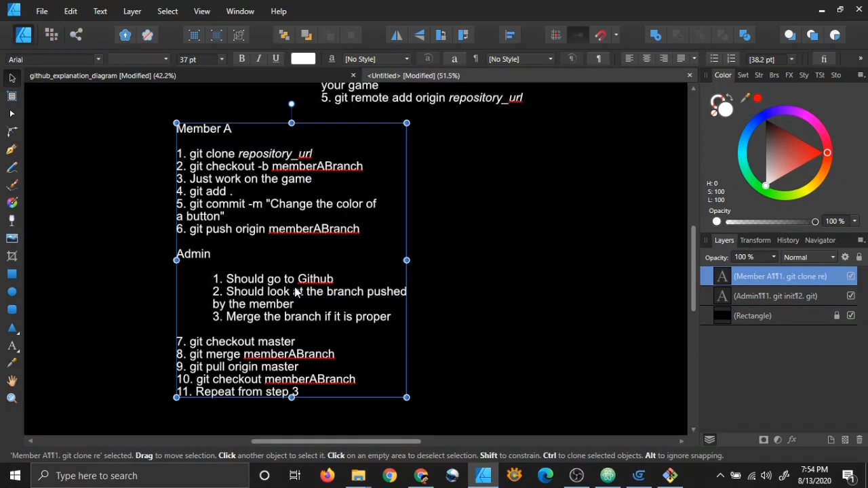
scroll(294, 292, "down", 4)
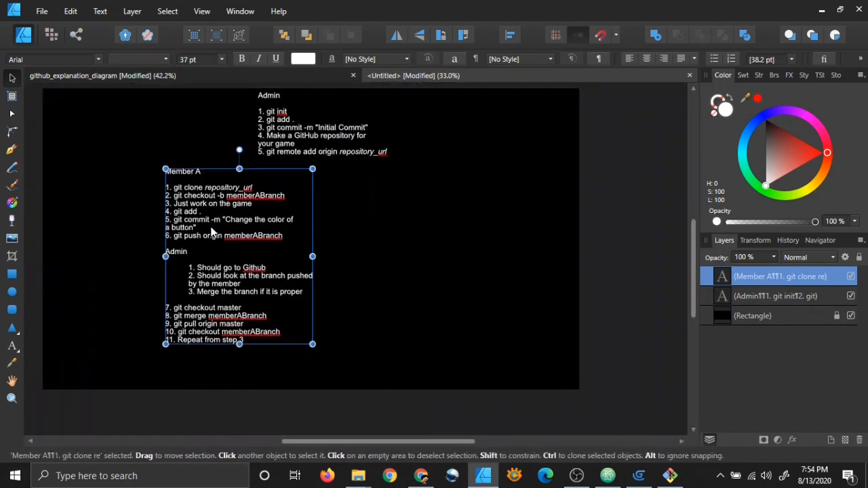
scroll(295, 235, "up", 2)
scroll(316, 234, "up", 2)
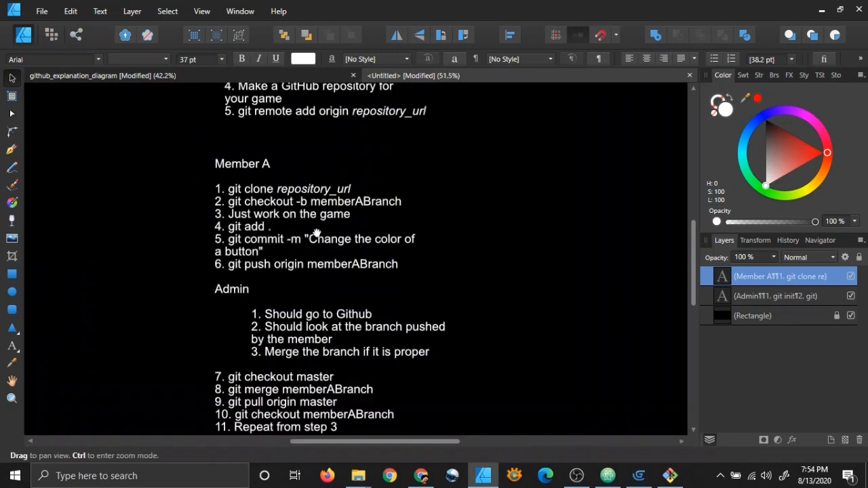
left_click_drag(316, 233, 309, 259)
left_click(12, 346)
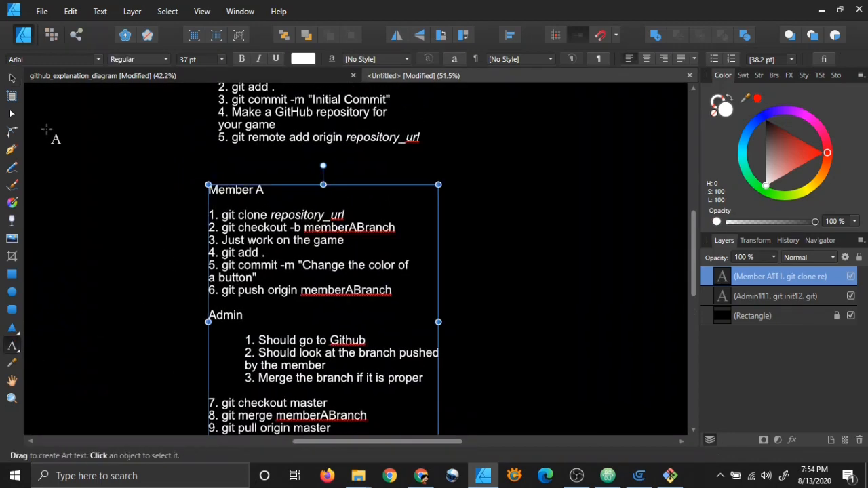
key("v")
scroll(117, 258, "down", 4)
key("space")
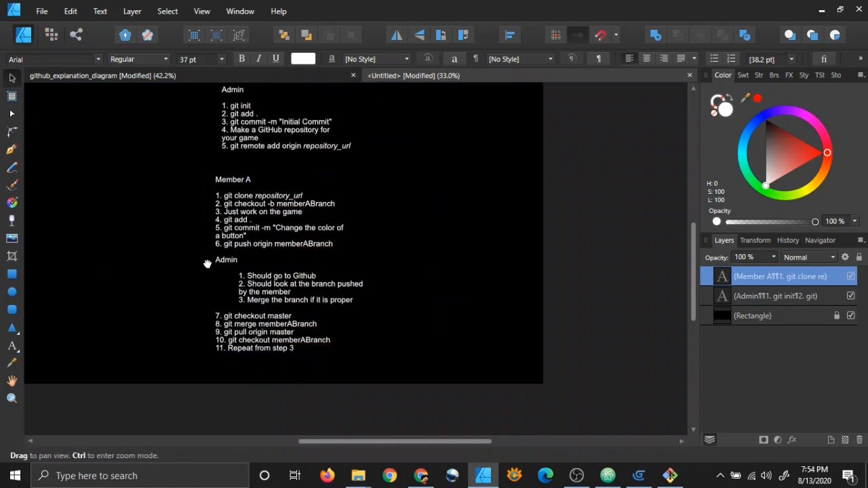
left_click_drag(207, 263, 273, 260)
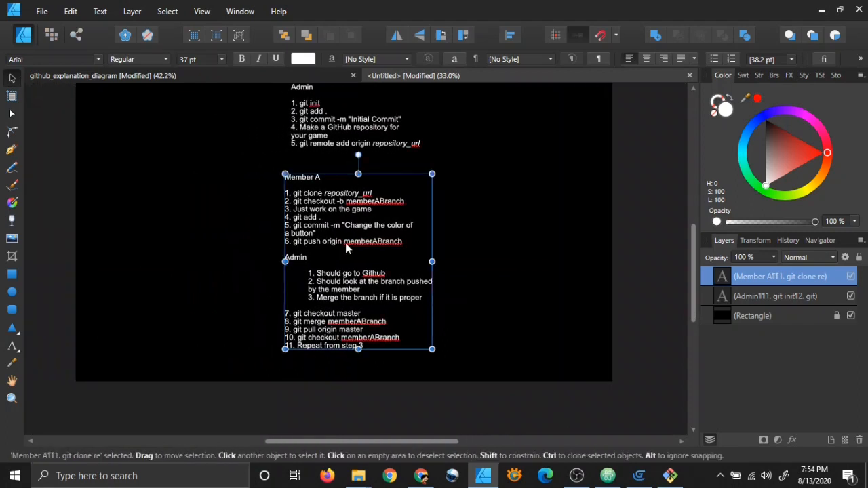
left_click(461, 280)
scroll(359, 294, "up", 1)
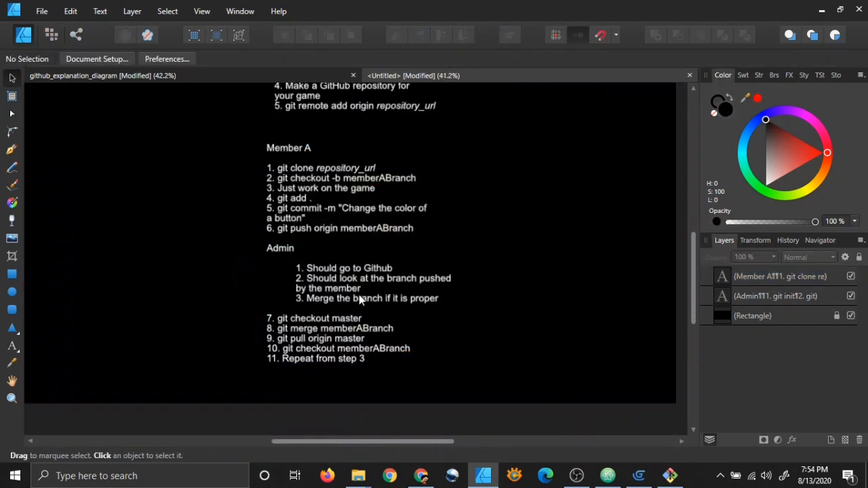
Step: Move Member A's text block to the page's left side and place a duplicate beside it at the same height
scroll(359, 294, "down", 1)
left_click_drag(349, 236, 399, 361)
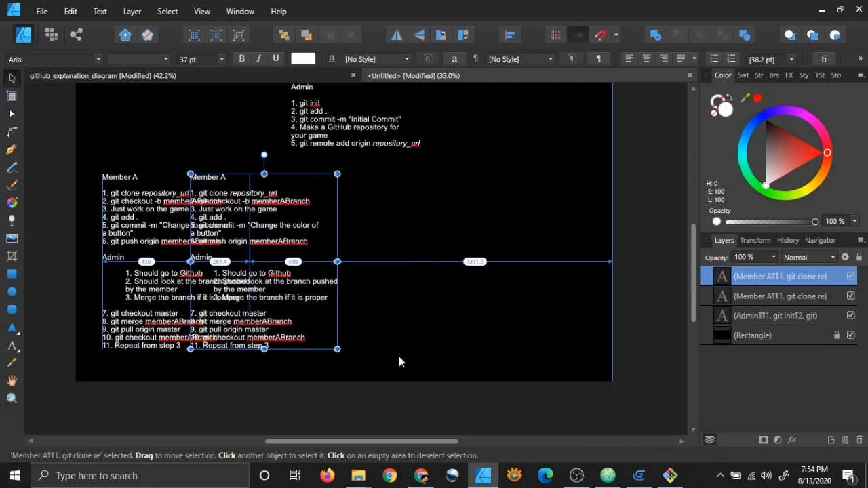
left_click(382, 392)
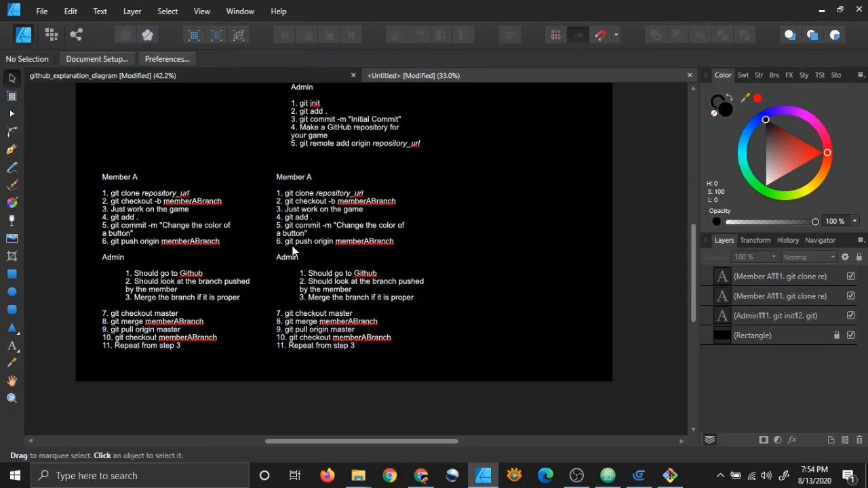
Step: Change the heading of the duplicated text block to "Member B"
scroll(257, 317, "up", 1, "ctrl")
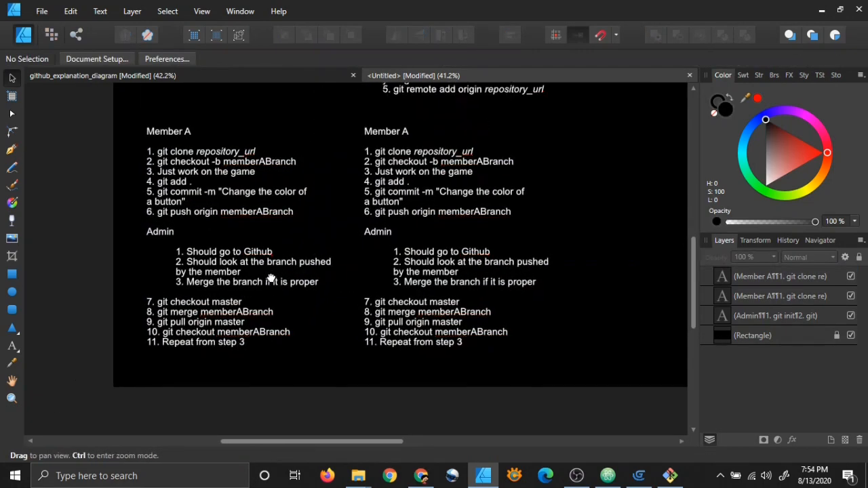
left_click(12, 346)
left_click(413, 149)
key("BackSpace")
type("B")
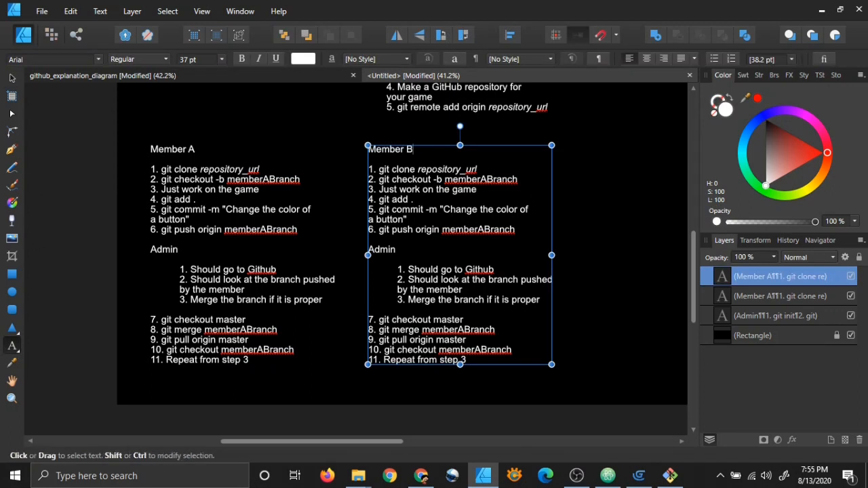
Step: Switch to File Explorer, view the layouts folder inside My project7, and return to Affinity Designer
mouse_move(358, 476)
left_click(283, 440)
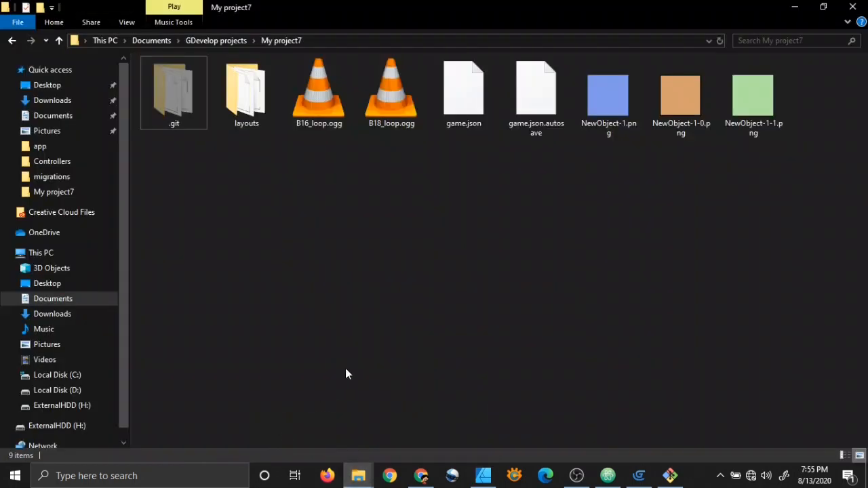
double_click(247, 95)
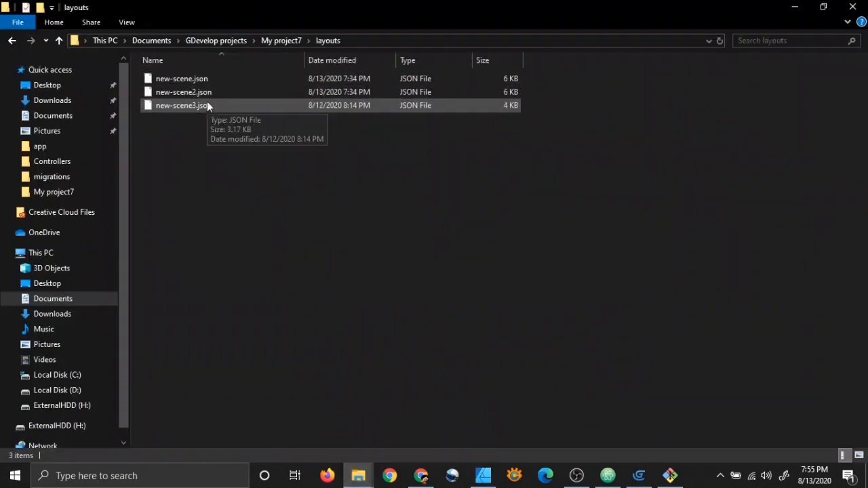
left_click(278, 40)
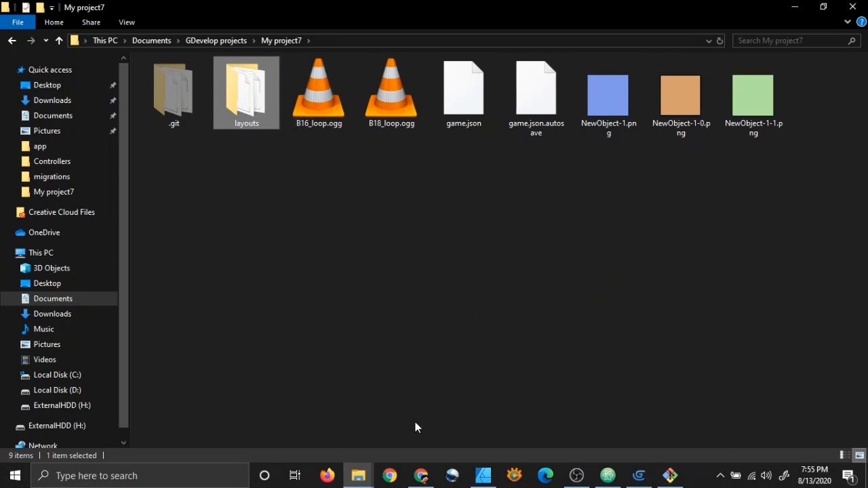
left_click(483, 476)
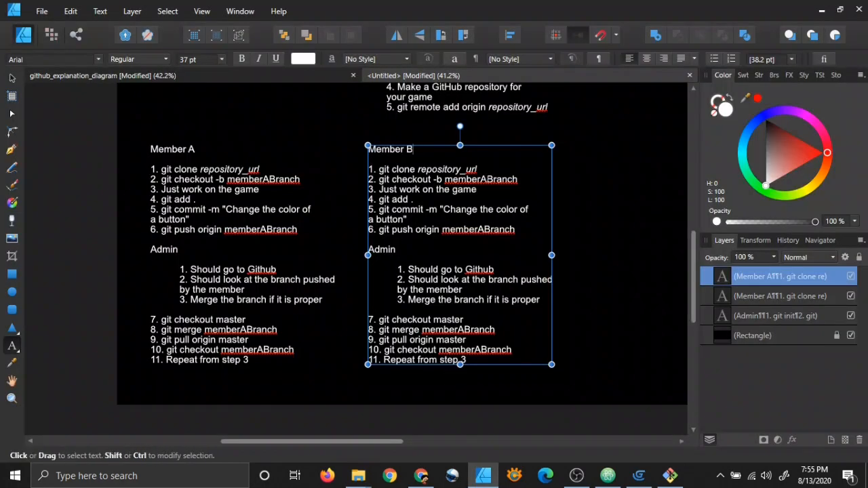
Step: Change the branch name to memberBBranch in items 2, 6, 8 and 10 of Member B's list, and deselect the text
key("Delete")
type("B")
left_click(484, 229)
key("Delete")
type("B")
left_click(463, 329)
key("BackSpace")
type("B")
left_click(479, 349)
key("BackSpace")
type("B")
left_click(12, 78)
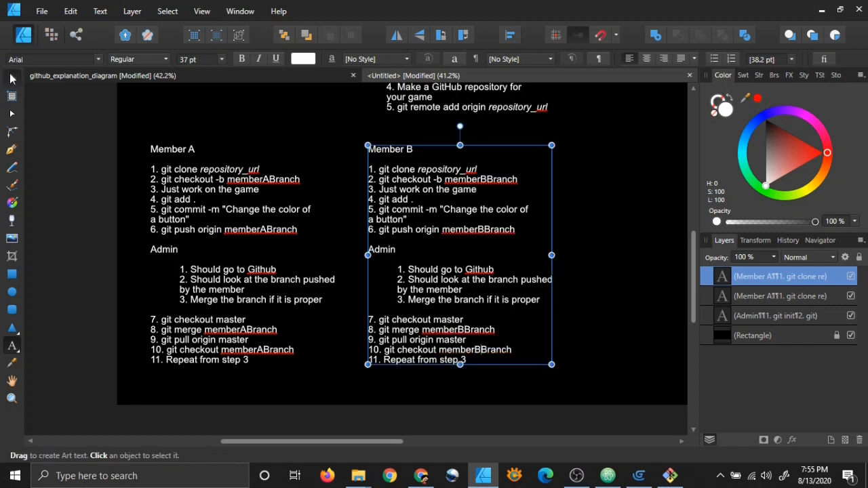
left_click(359, 256)
Step: Review the whole diagram, examining the Admin setup commands and Member B's steps up close
scroll(485, 251, "down", 1)
left_click_drag(557, 238, 462, 252)
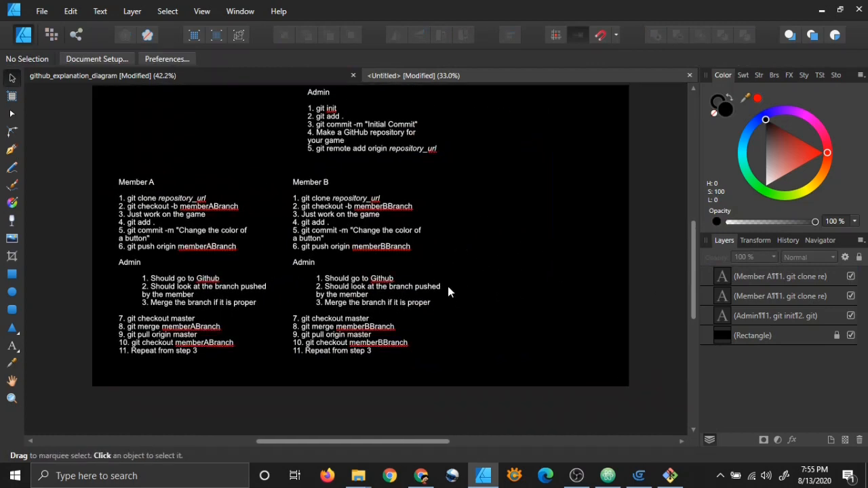
left_click_drag(382, 279, 403, 270)
left_click_drag(530, 232, 519, 241)
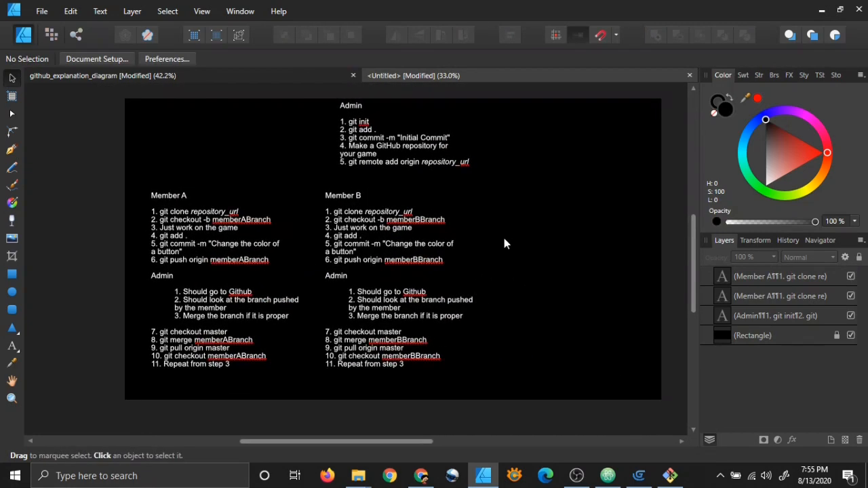
left_click(361, 140)
scroll(359, 139, "up", 2)
left_click_drag(428, 184, 405, 266)
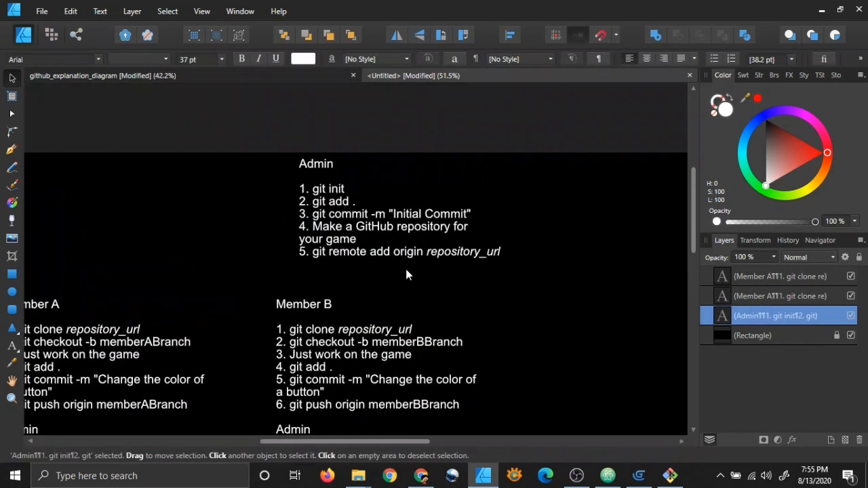
scroll(405, 266, "up", 1)
left_click_drag(454, 292, 424, 301)
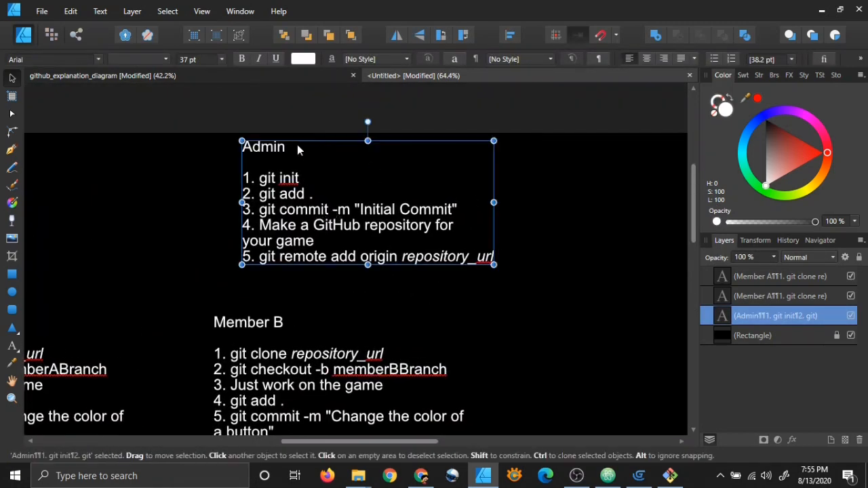
scroll(264, 284, "down", 4)
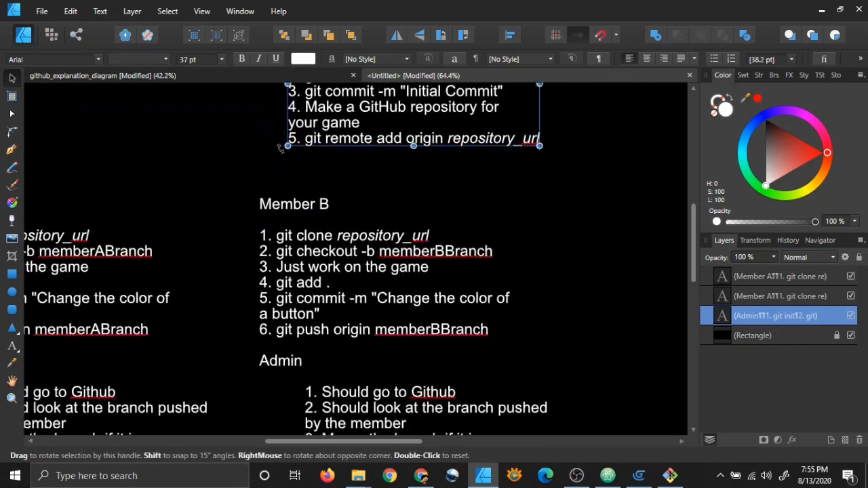
Step: Bring the whole diagram into view and deselect the Admin setup text block
scroll(313, 254, "up", 1)
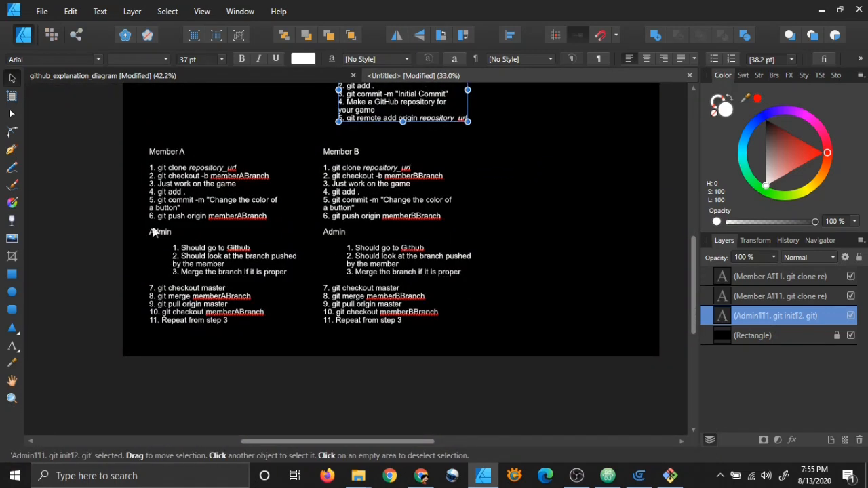
scroll(207, 341, "up", 1)
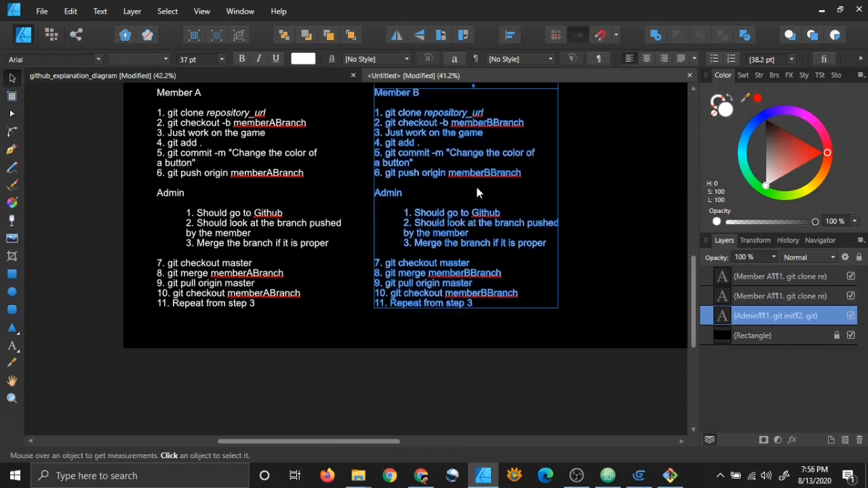
scroll(478, 192, "down", 1)
left_click_drag(573, 166, 502, 256)
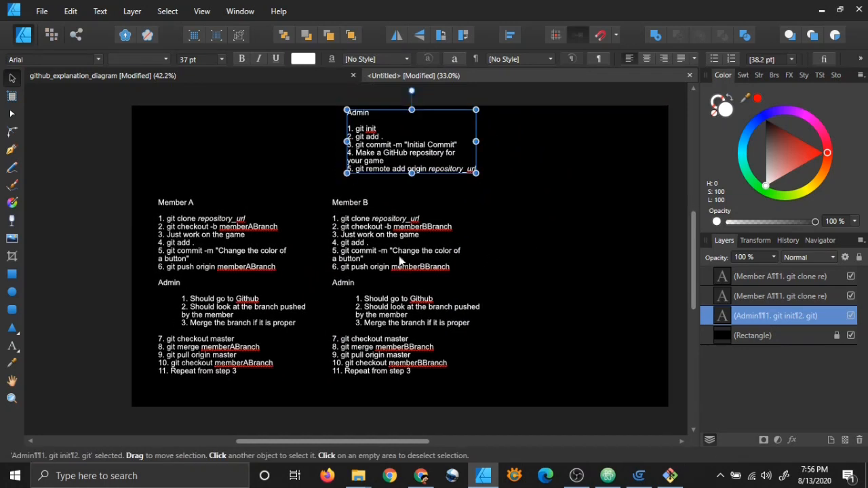
left_click(101, 206)
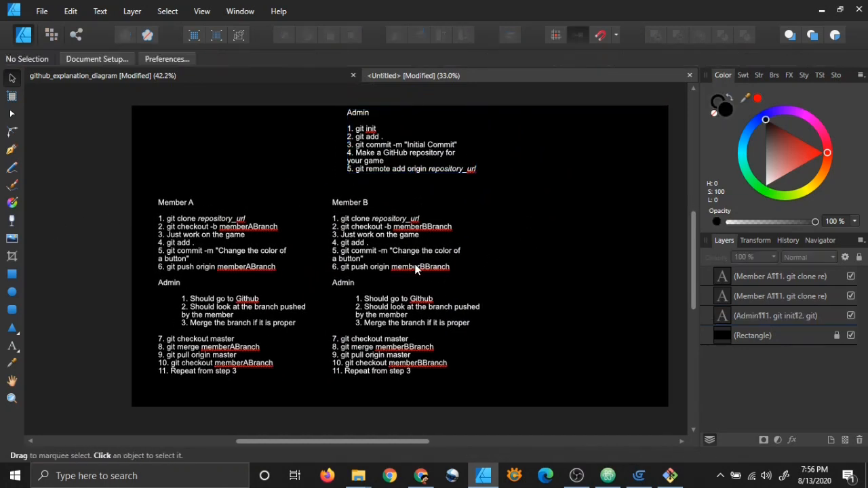
Step: Start saving the untitled diagram document and cancel the save
key("ctrl+s")
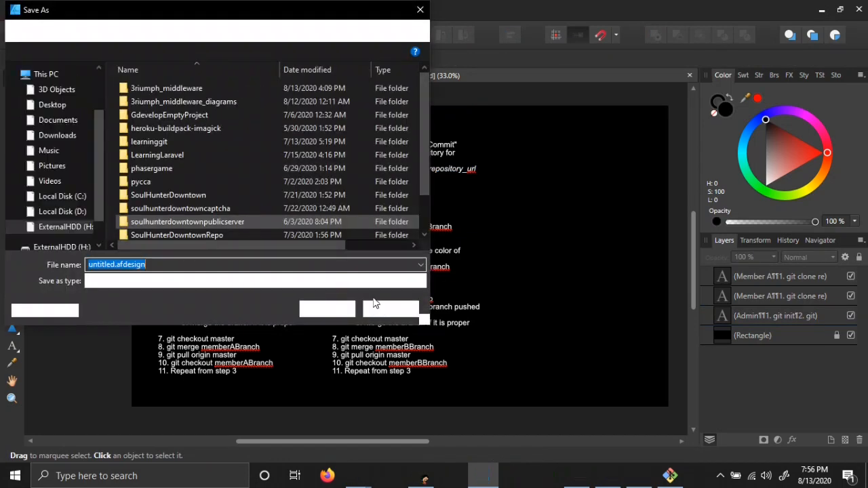
left_click(381, 310)
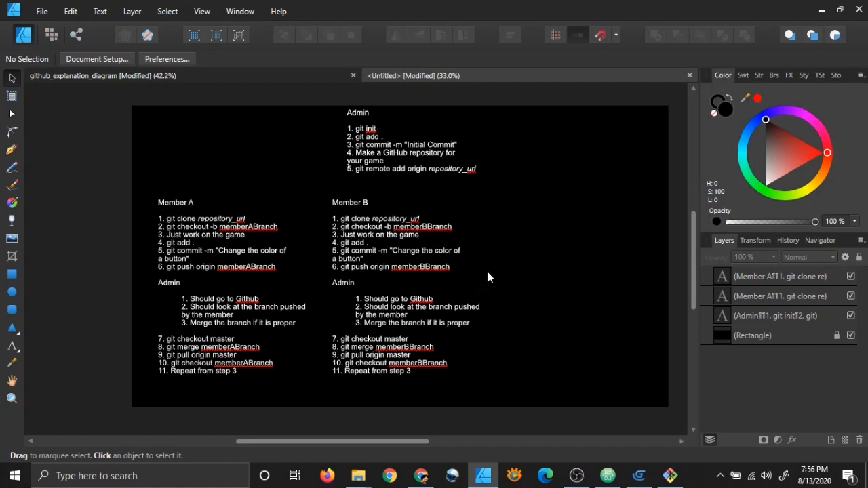
scroll(486, 268, "down", 2)
scroll(469, 258, "up", 2)
scroll(468, 253, "up", 2)
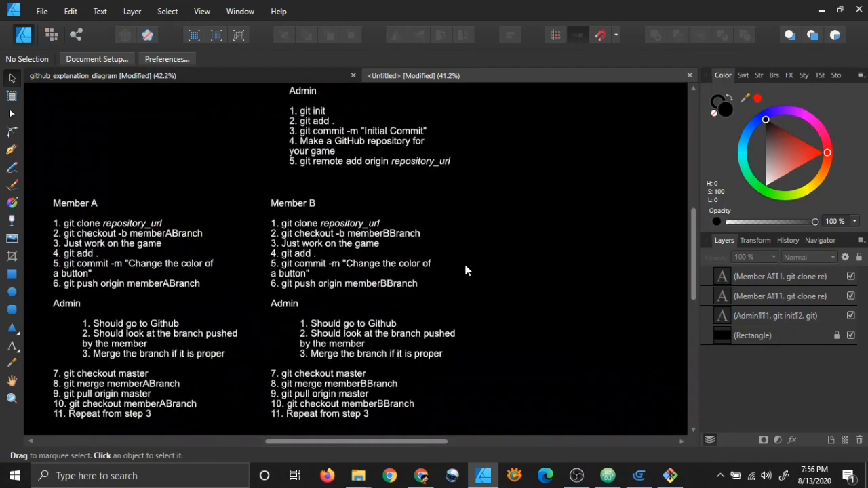
left_click_drag(464, 261, 526, 271)
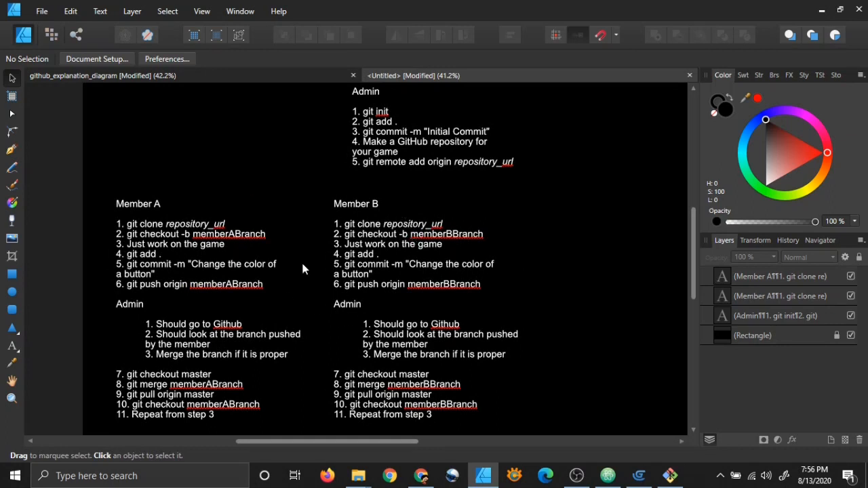
key("alt+Tab")
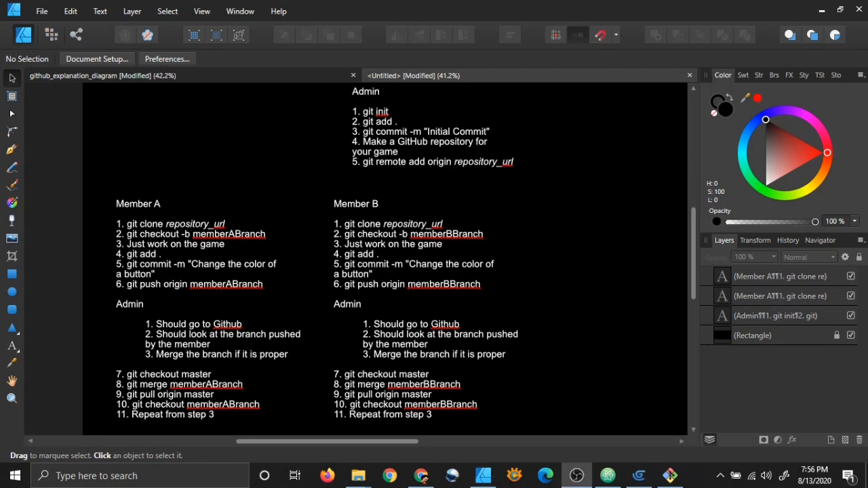